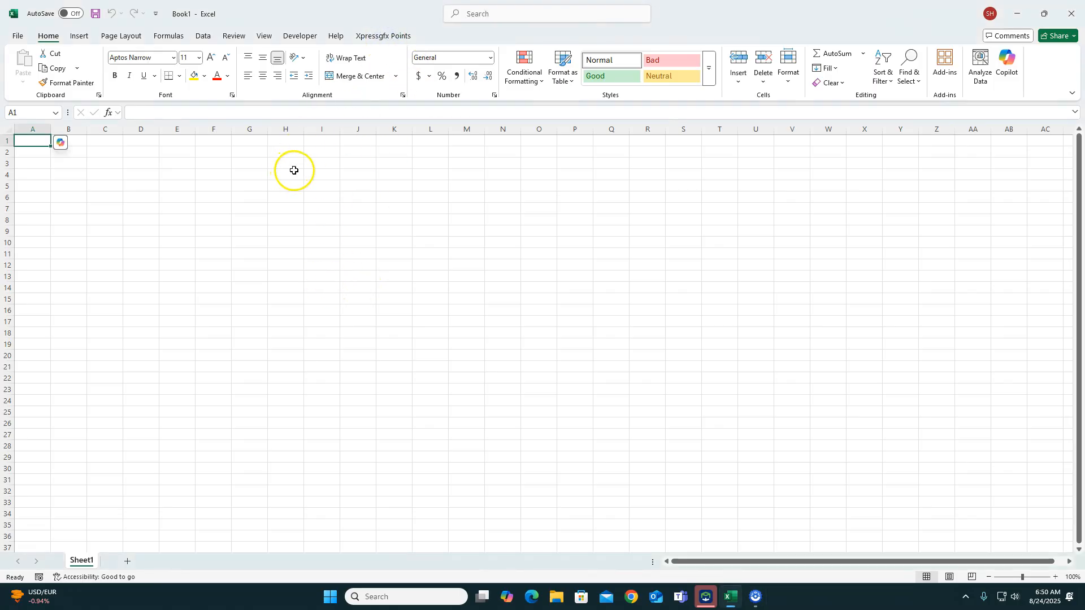
Step: Add a worksheet for a BACnet ECB-650 controller before the first sheet using the Xpressgfx Points add-in
click(385, 36)
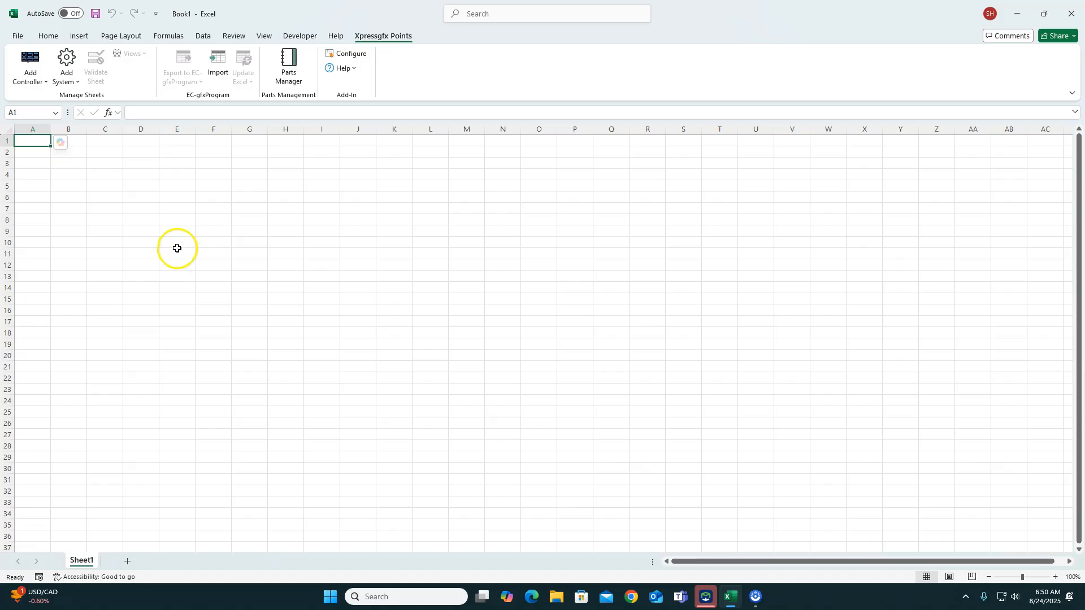
click(39, 85)
click(59, 102)
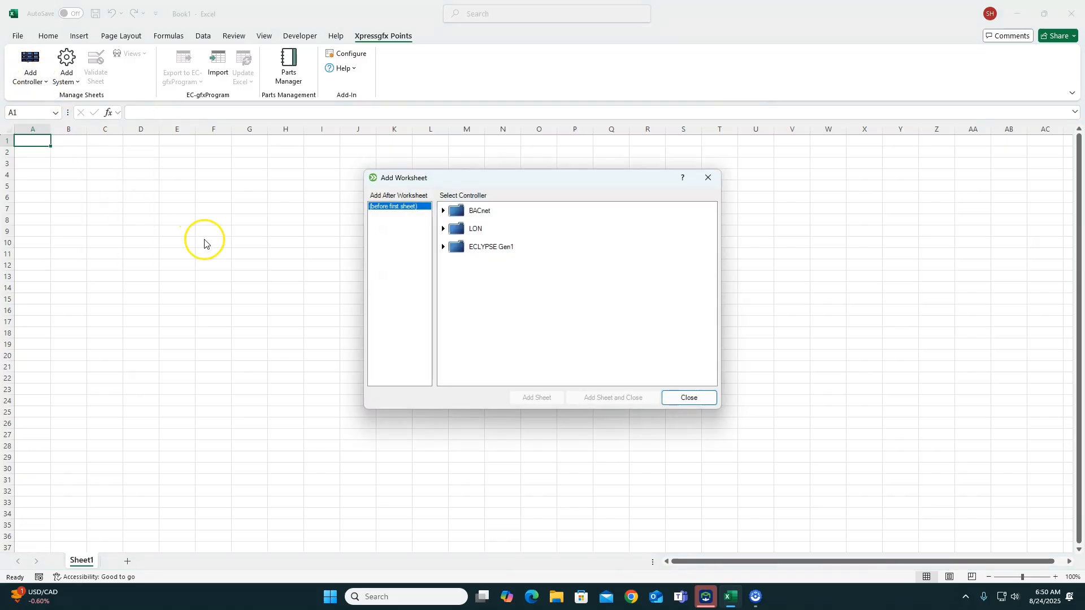
click(444, 210)
scroll(494, 297, down, 2)
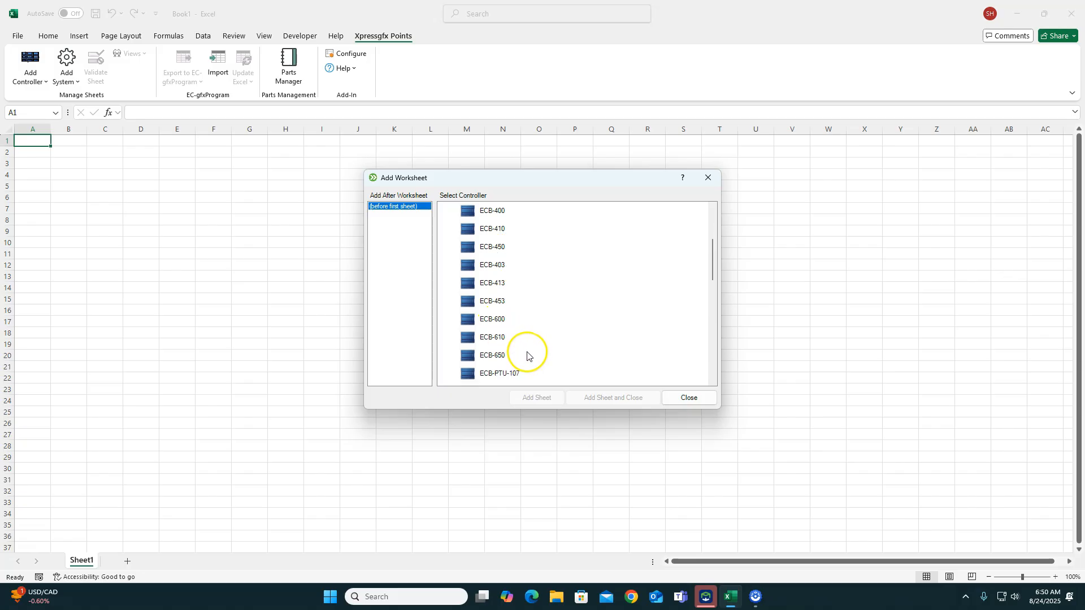
click(485, 356)
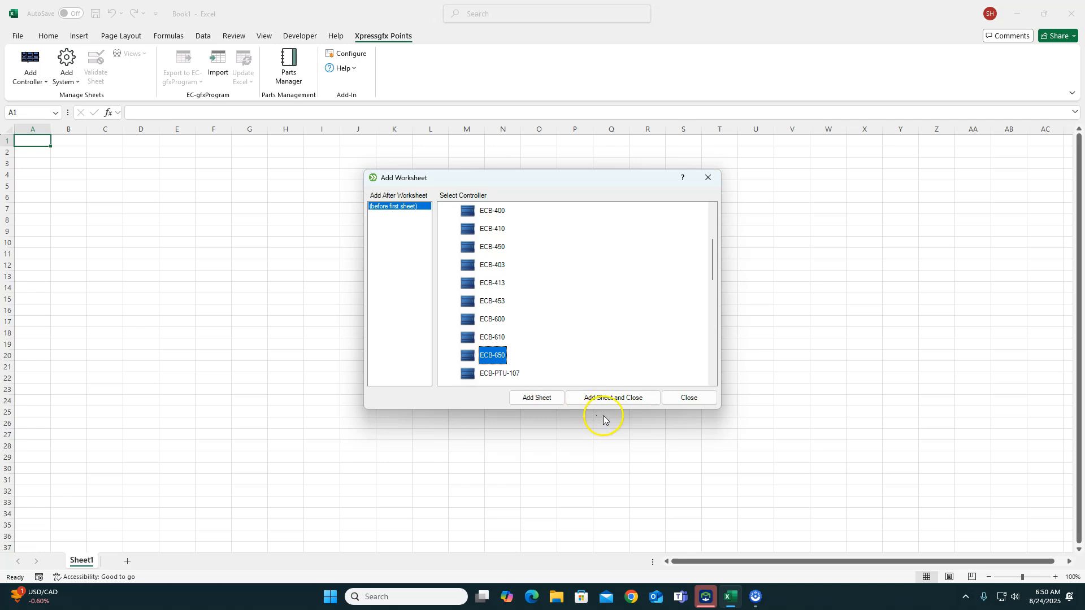
click(538, 399)
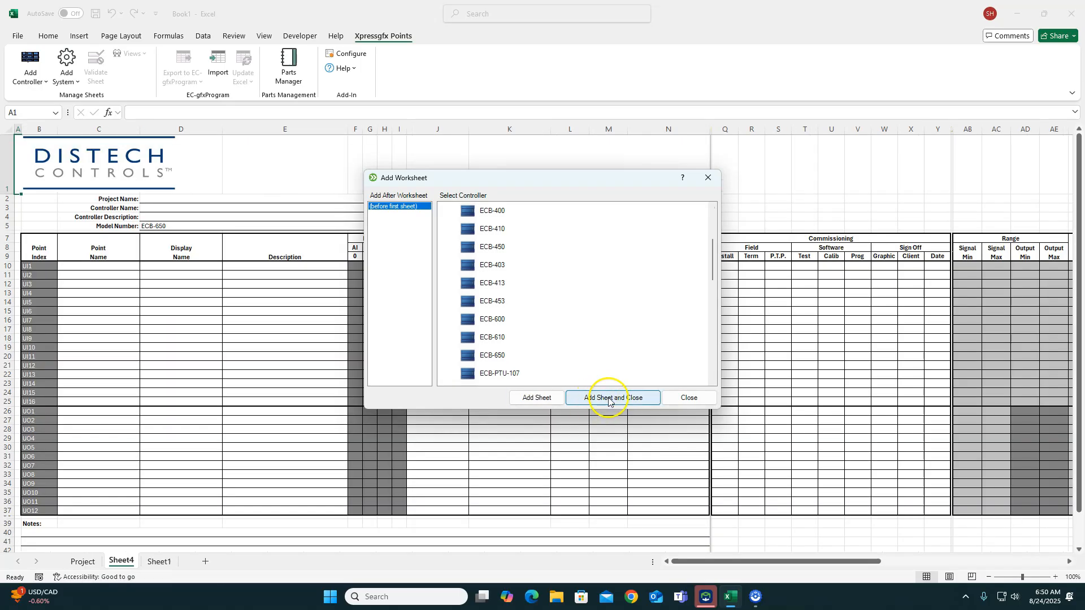
click(689, 402)
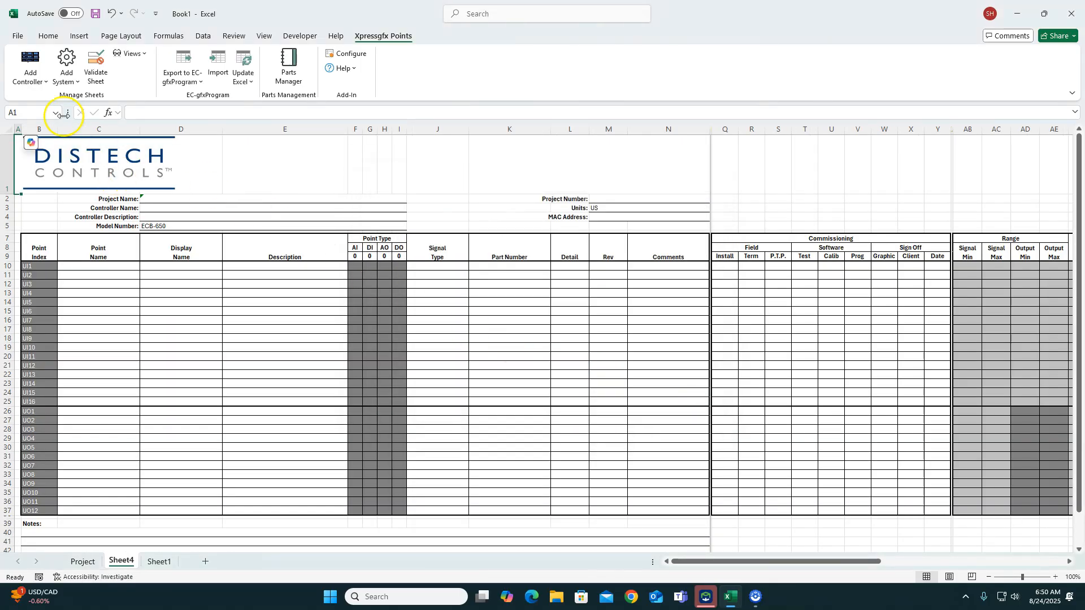
Step: Add an ECx-410 as IO module 1 of the ECB-650 controller and save it
click(35, 83)
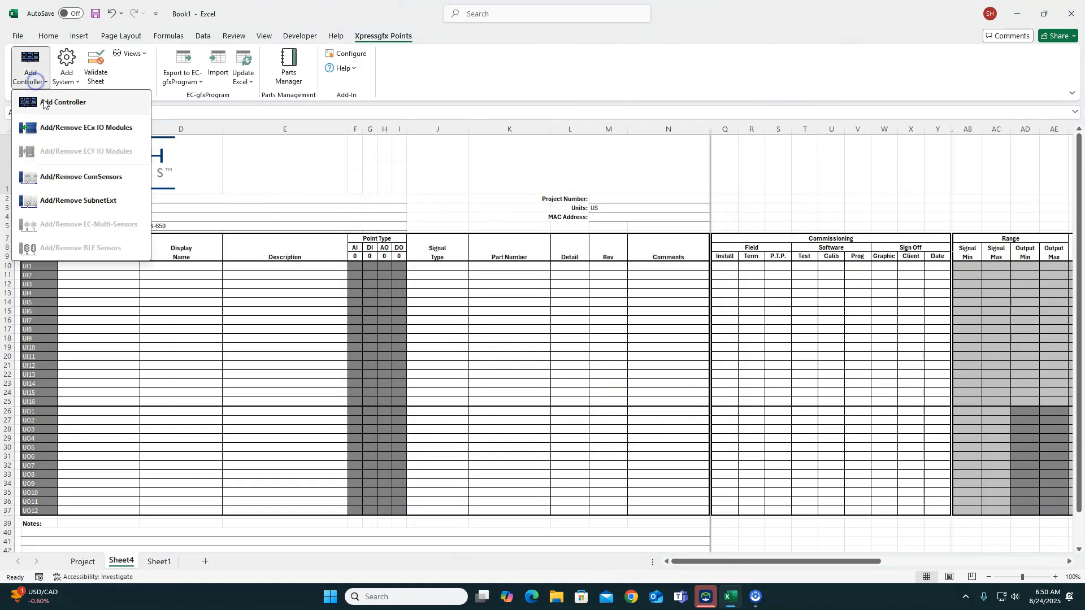
click(79, 128)
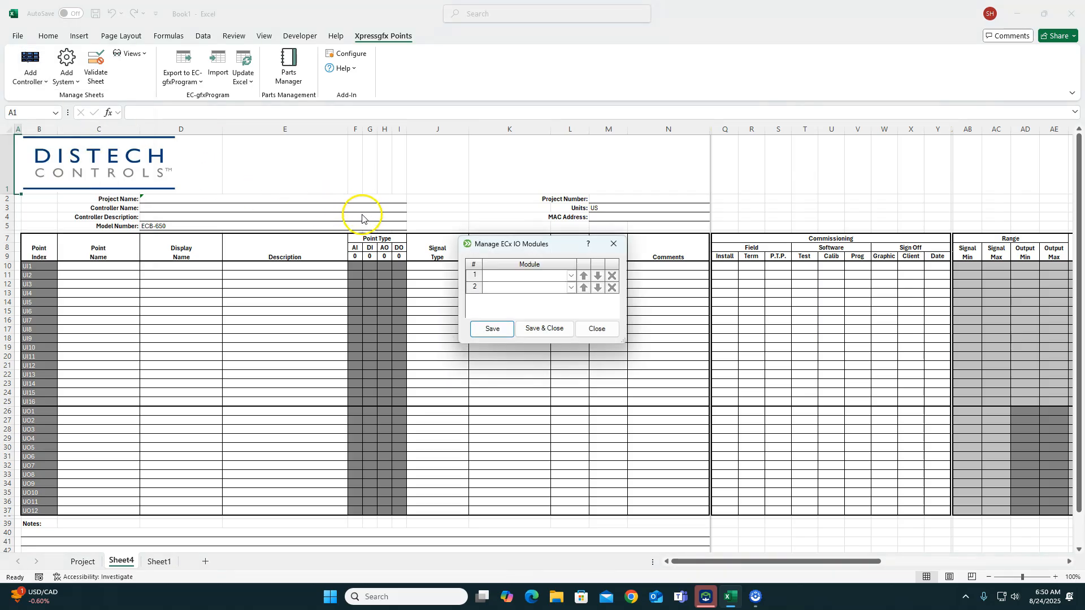
click(571, 276)
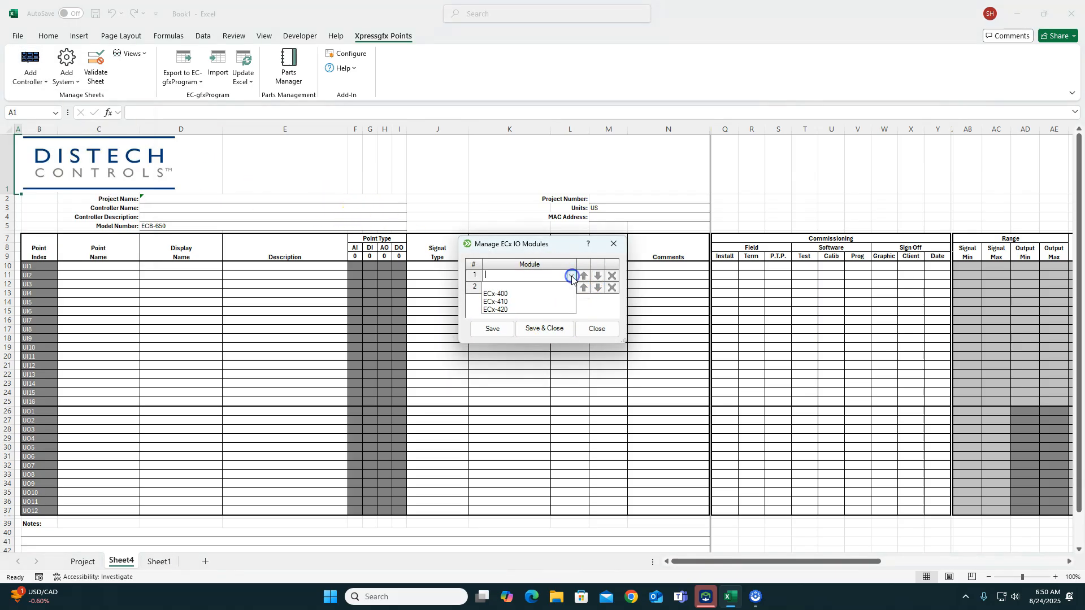
click(531, 302)
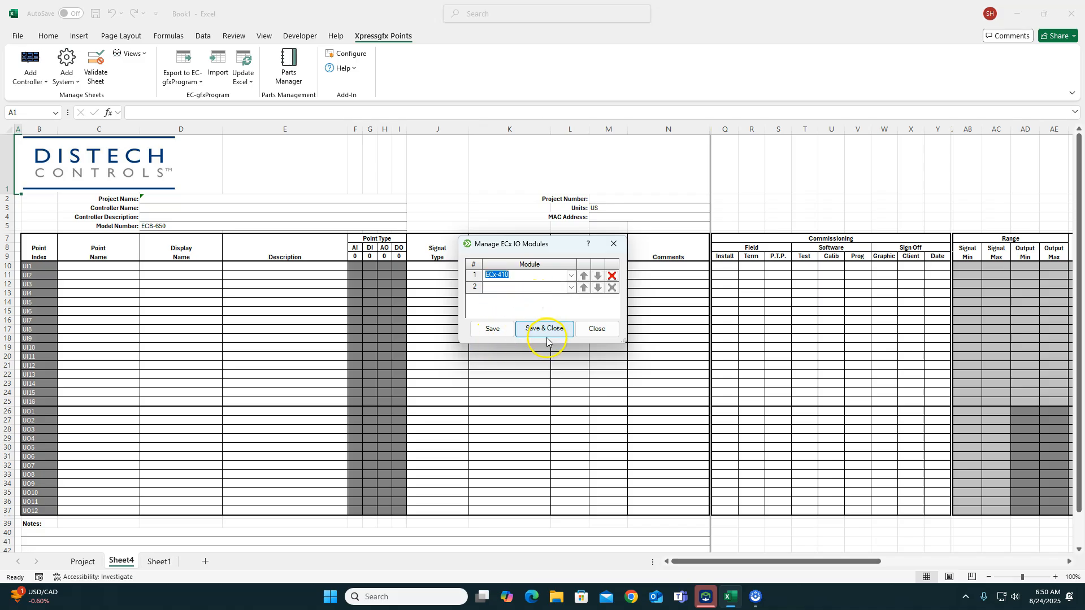
click(498, 331)
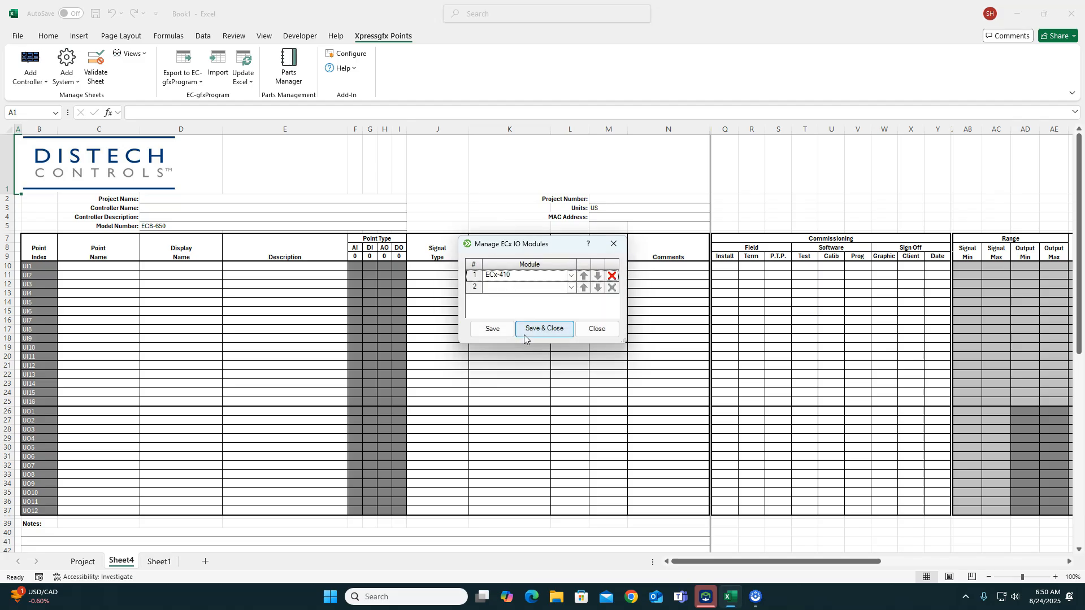
click(608, 333)
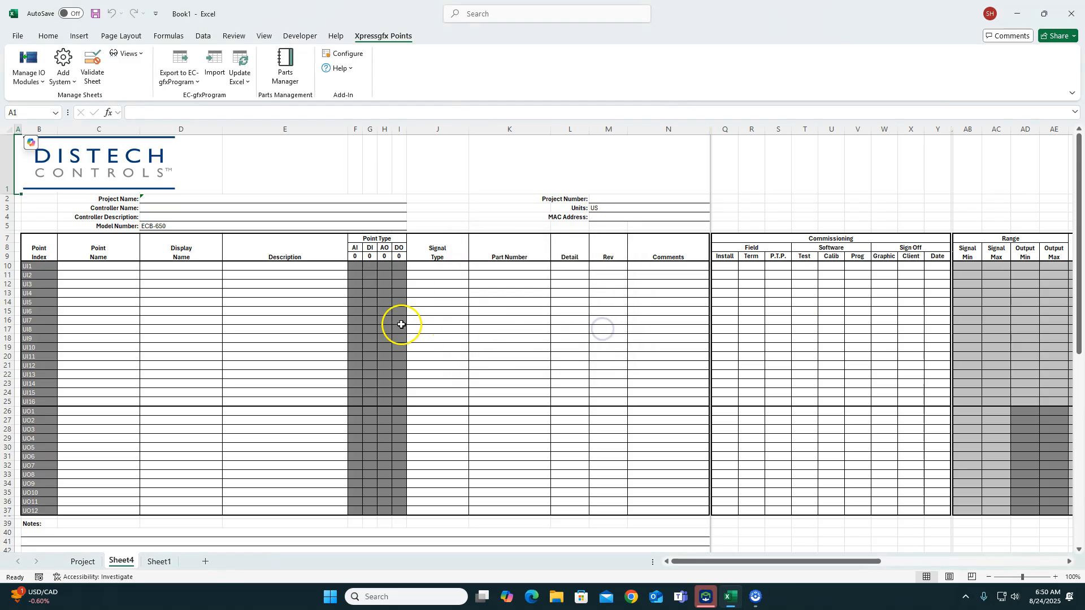
Step: Enter SA_Temp as the point name for controller input UI1
scroll(347, 342, down, 11)
scroll(347, 342, up, 11)
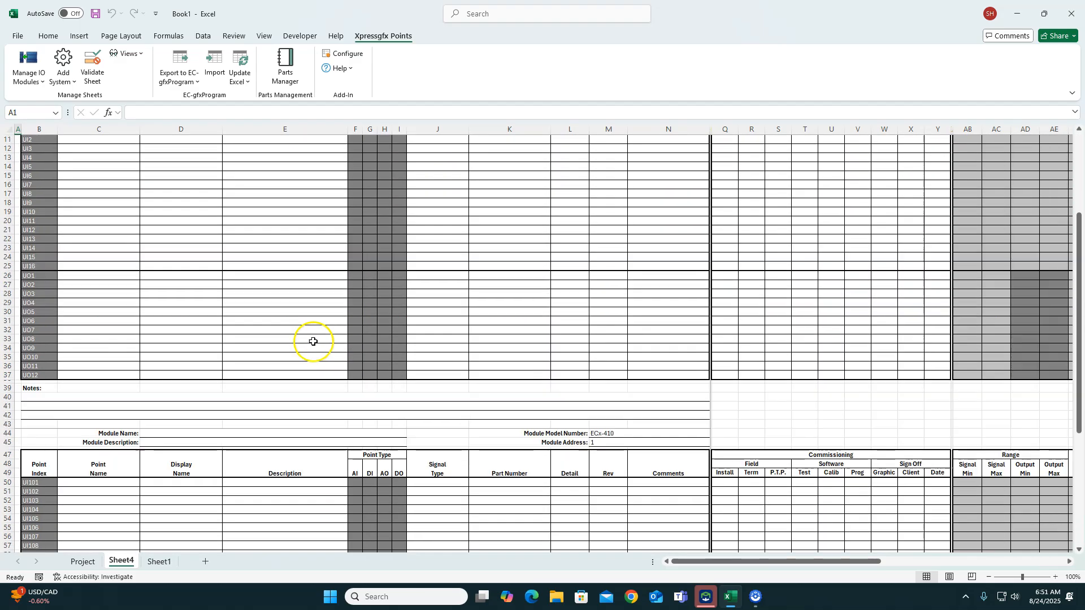
scroll(36, 354, down, 8)
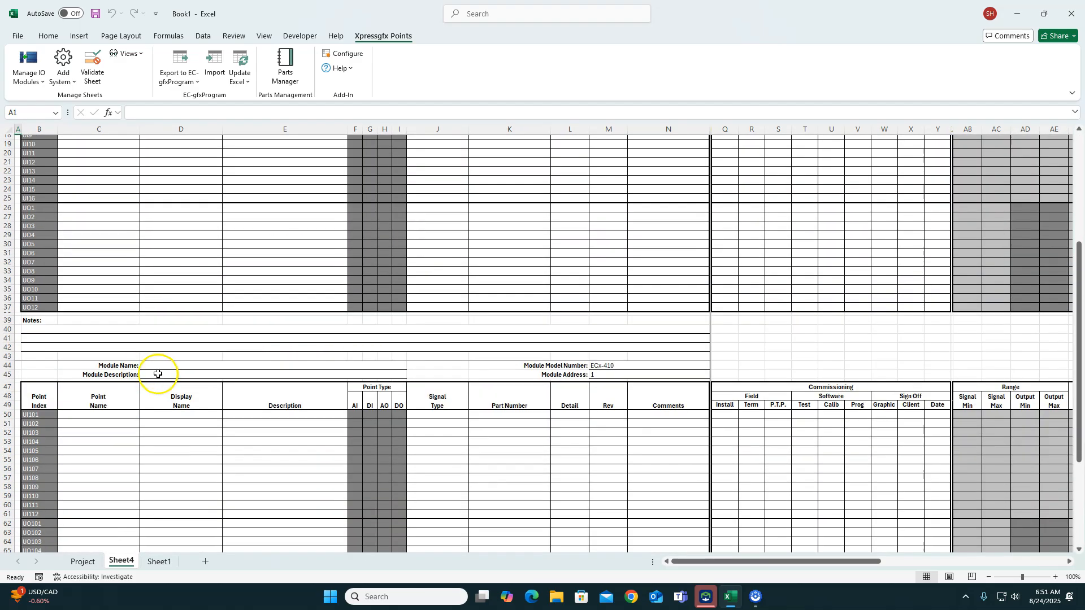
scroll(332, 424, up, 8)
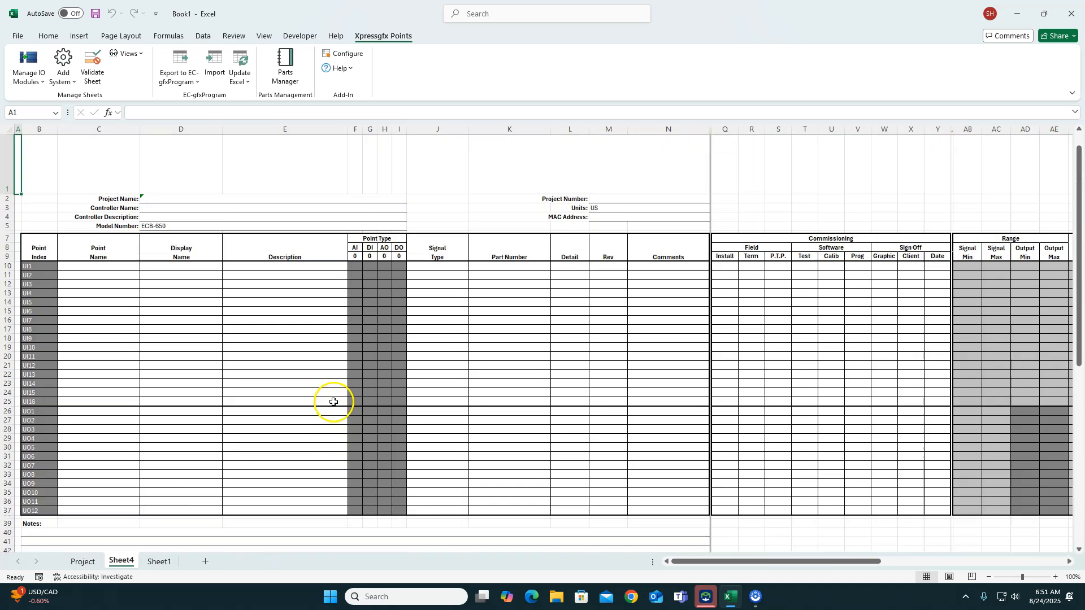
click(96, 266)
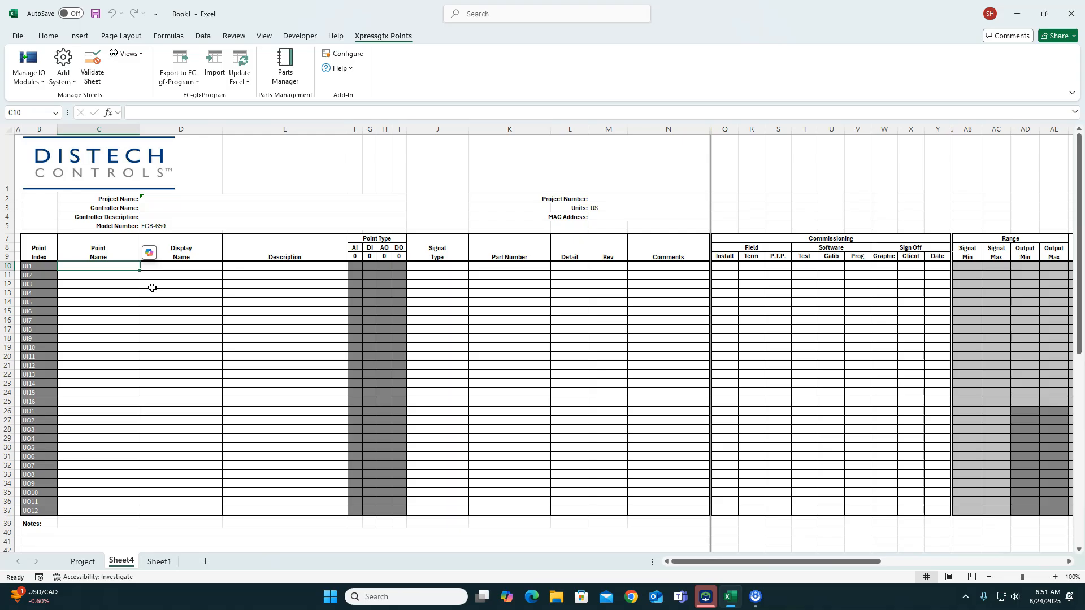
text(S)
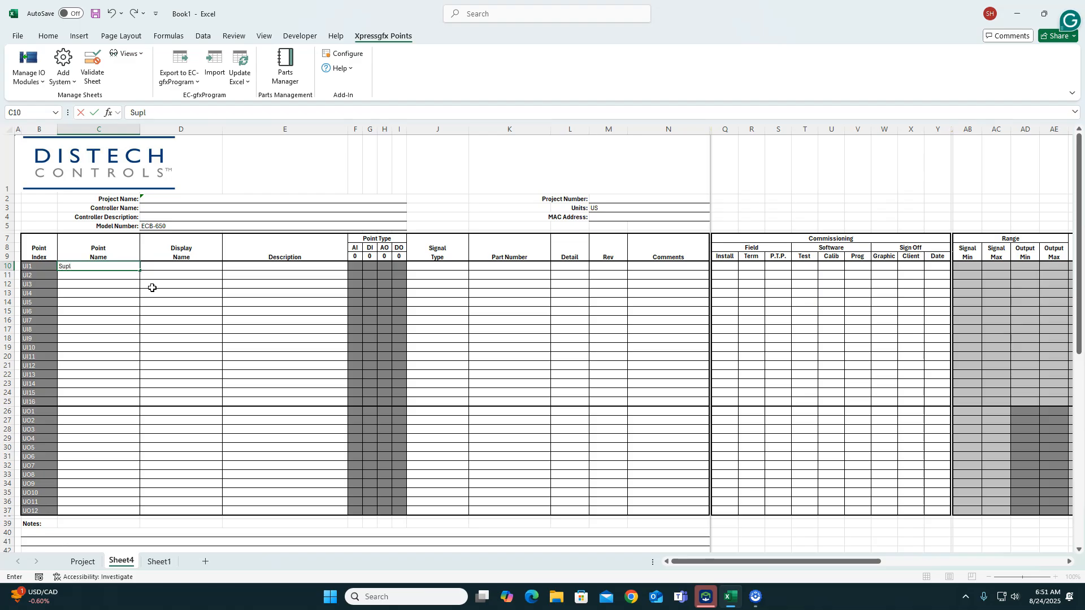
key(BackSpace)
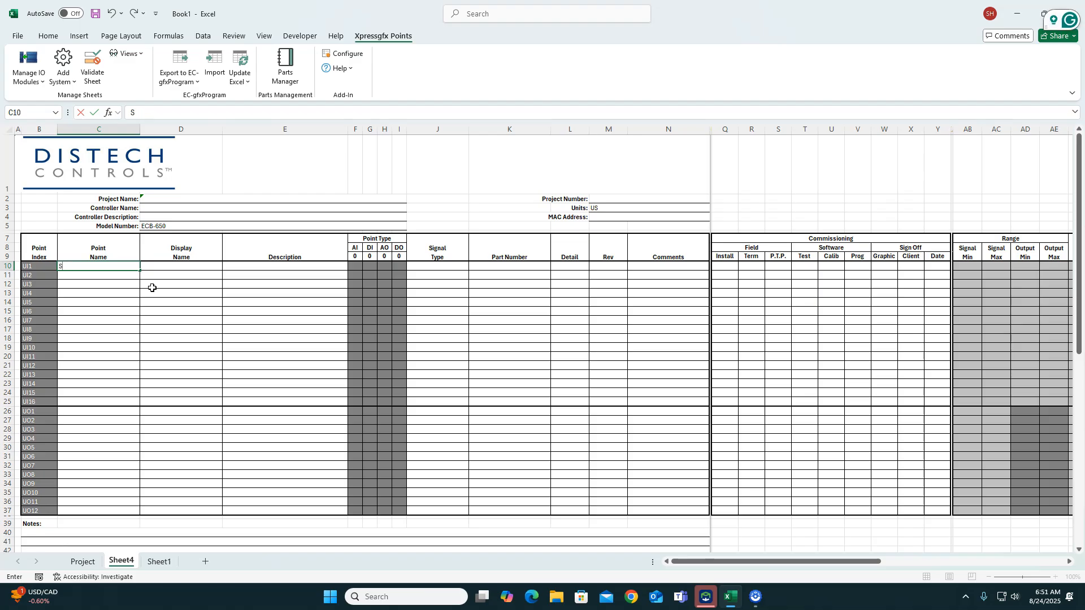
text(SA_T)
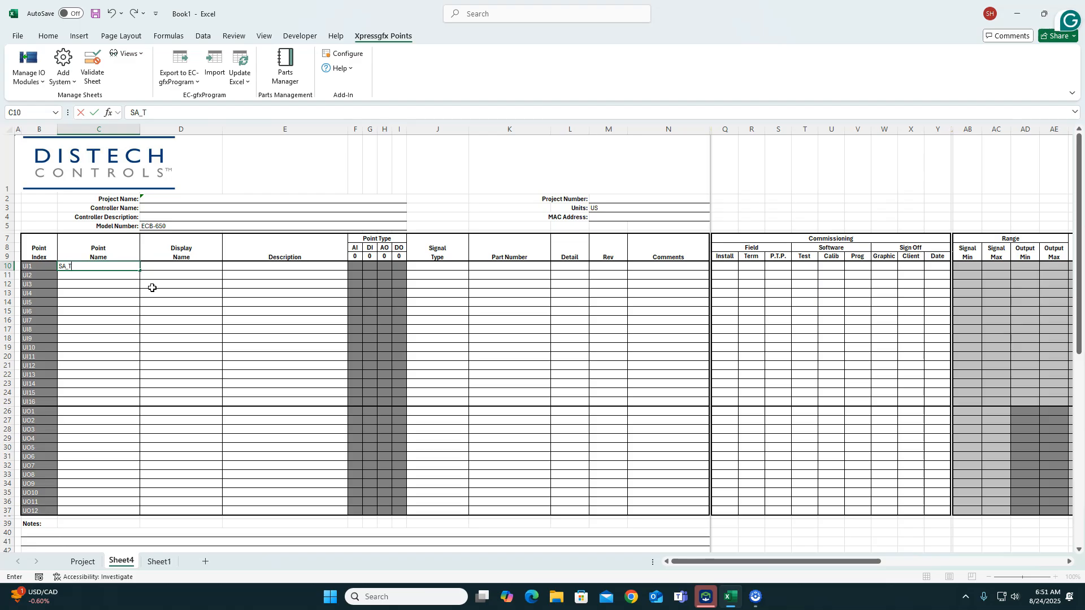
text(emp)
Step: Enter the point names RA_Temp for input UI2 and MA_Temp for input UI3
click(130, 275)
text(D)
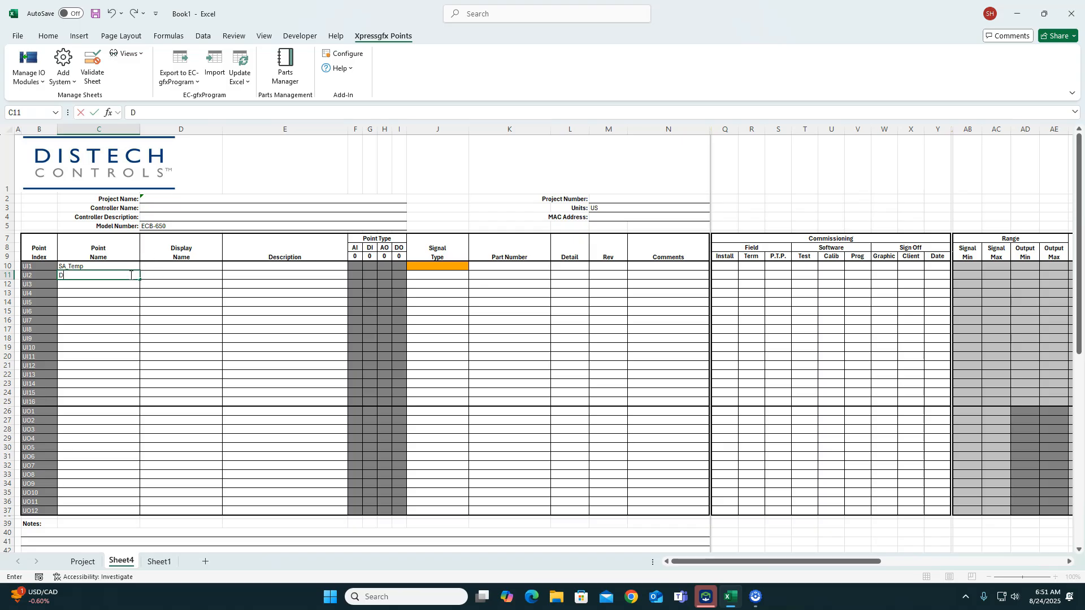
key(BackSpace)
key(BackSpace)
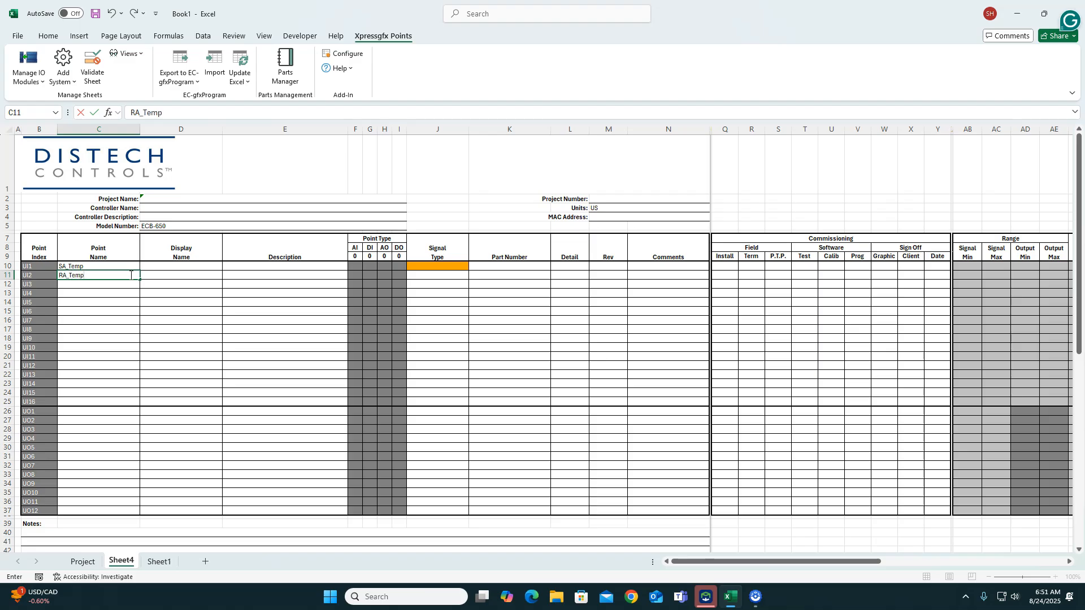
click(128, 284)
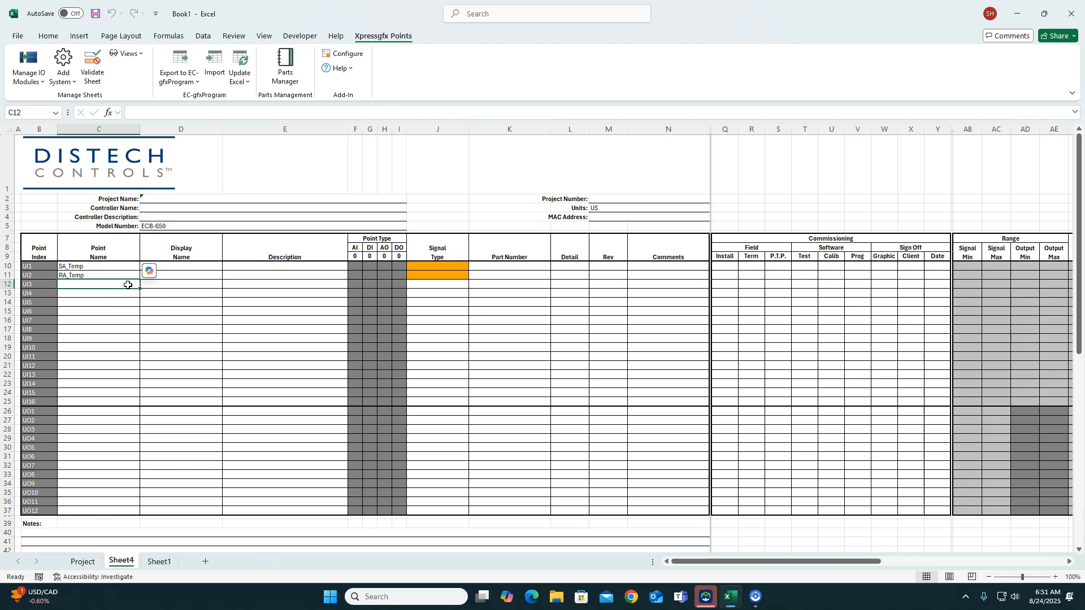
text(MA_Temp)
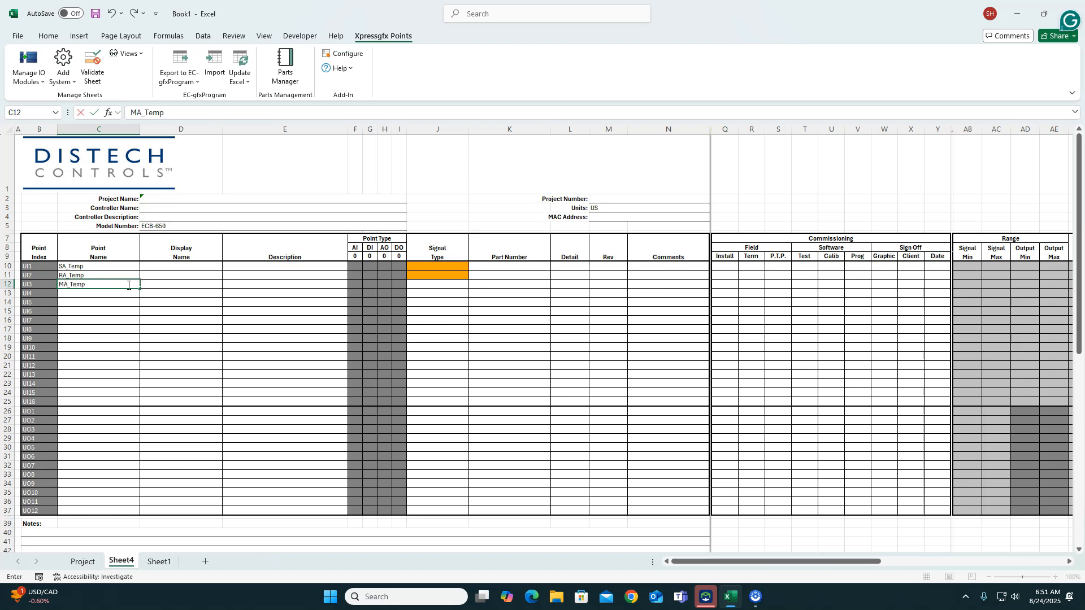
Step: Enter the point names OA_Temp for input UI4 and SF_Status for input UI5
click(136, 294)
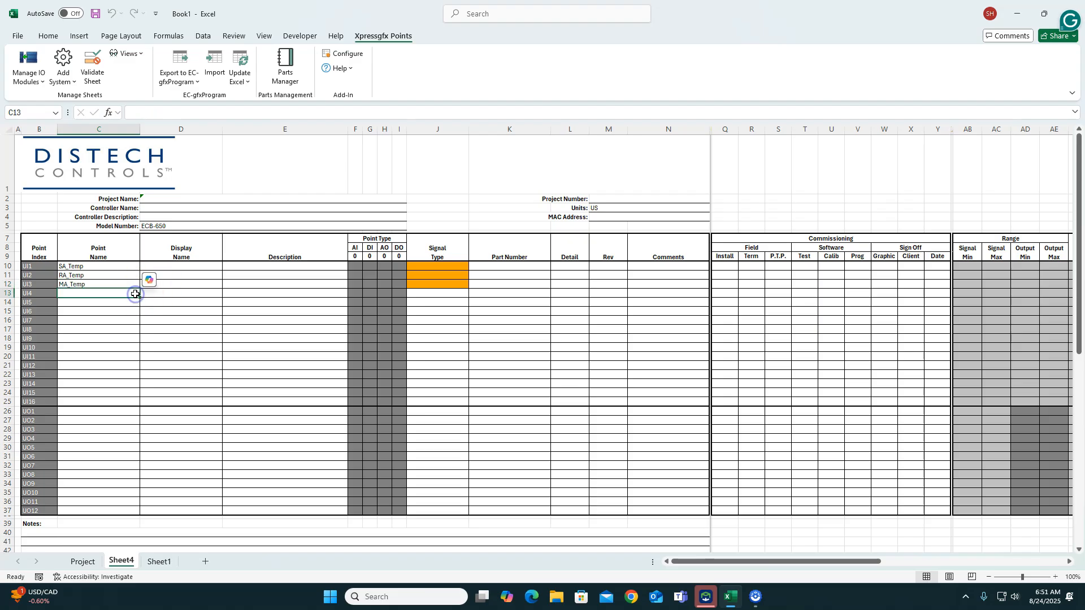
text(OA)
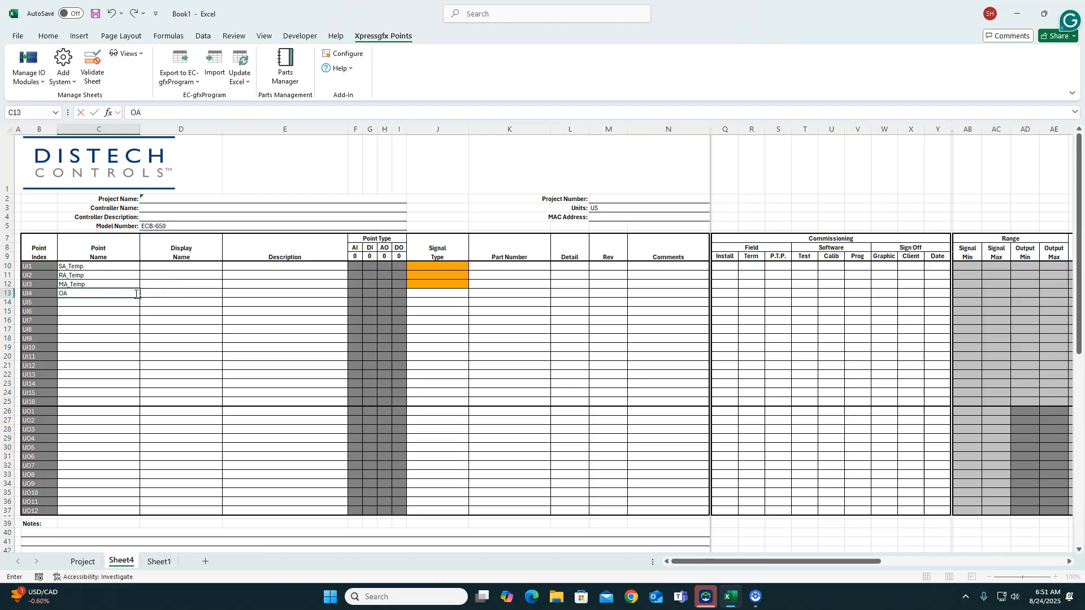
text(_Temp)
click(102, 305)
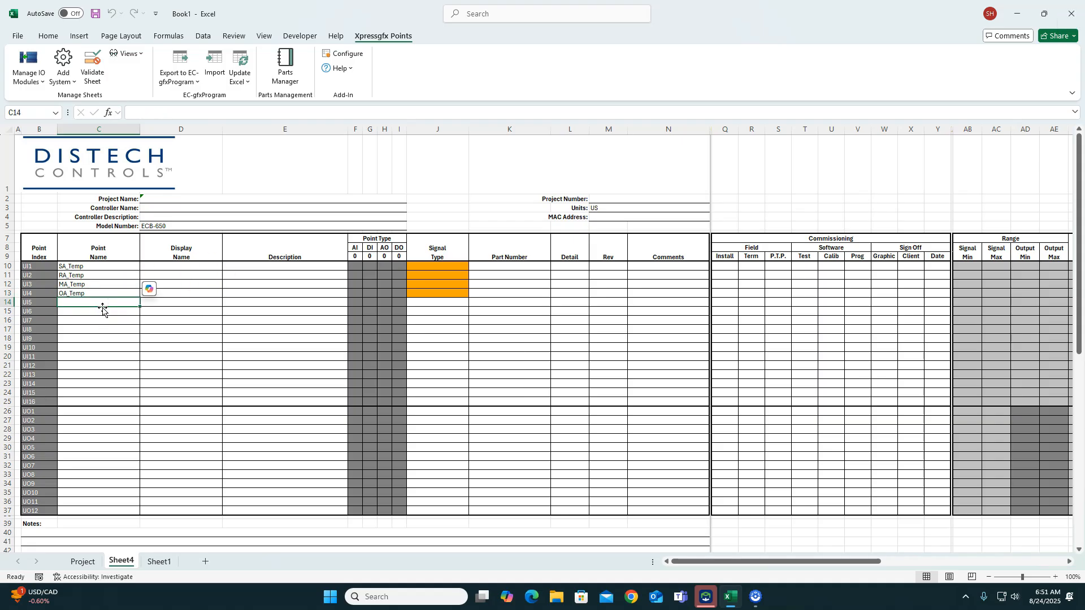
text(SF)
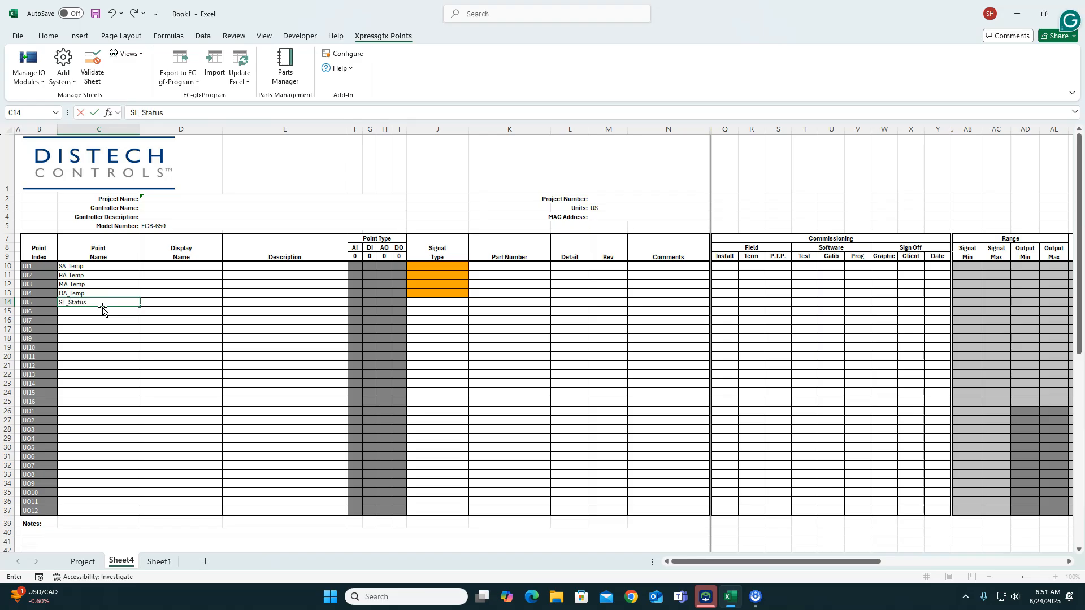
text(_Status)
click(108, 312)
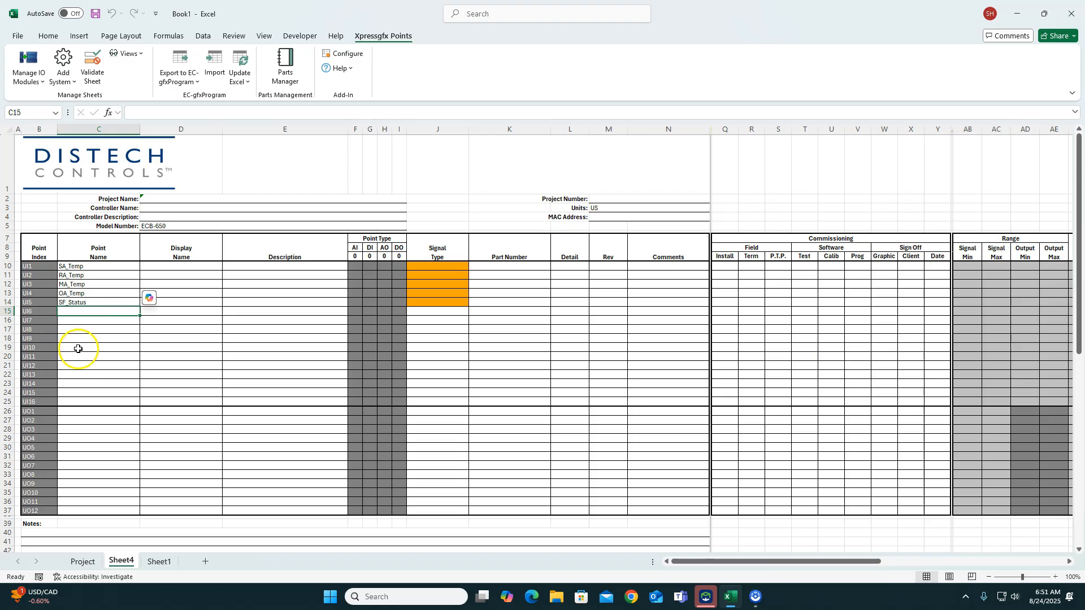
Step: Enter the point names Fan_CMD for output UO1 and Fan_Speed for output UO2
click(85, 410)
text(Fan_)
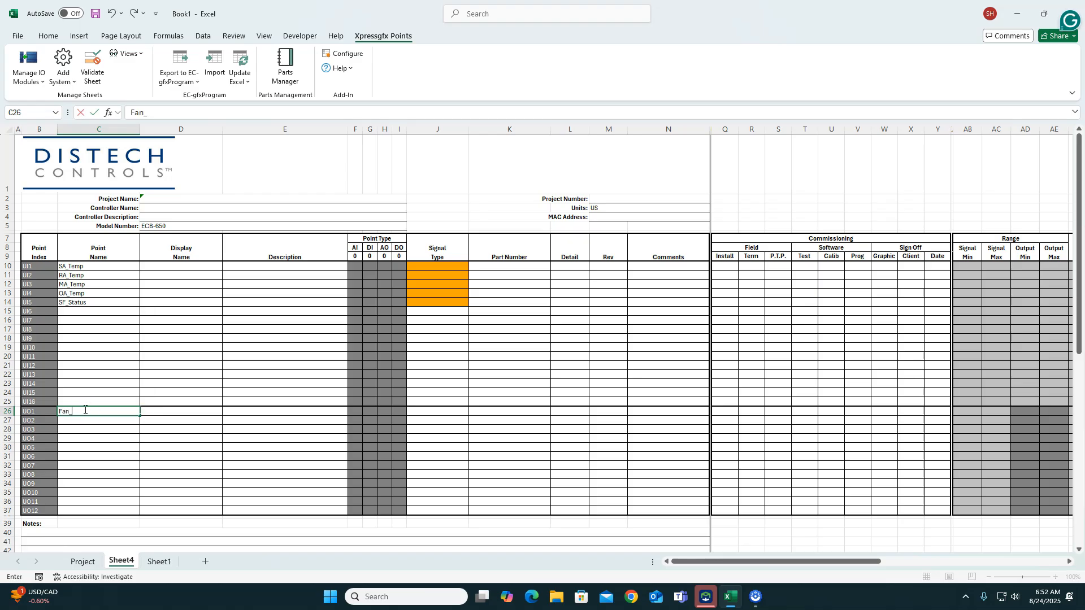
text(CMD)
click(93, 419)
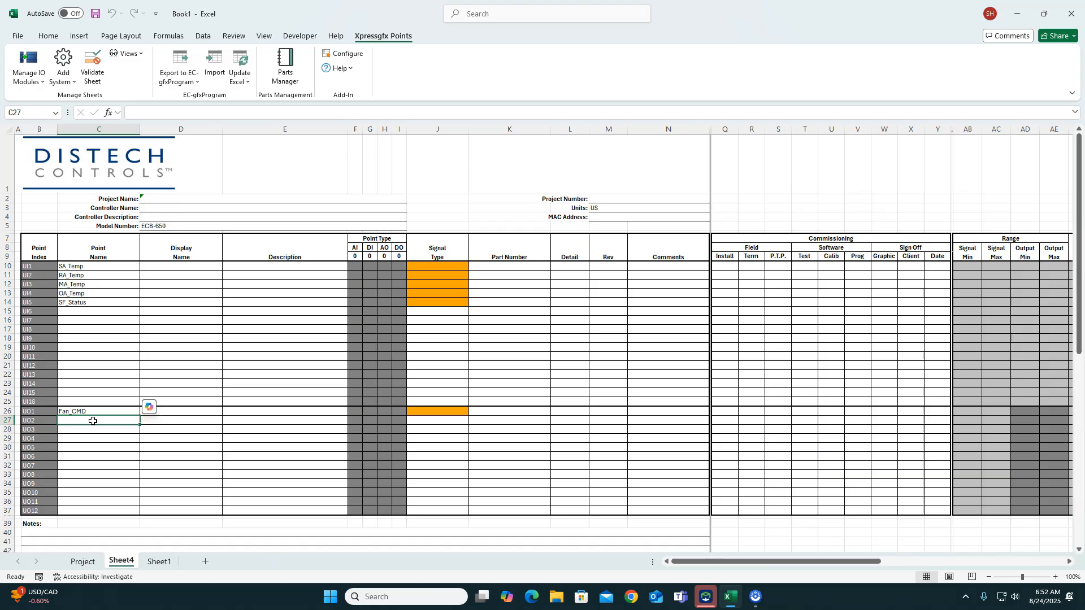
text(Fan_Speed)
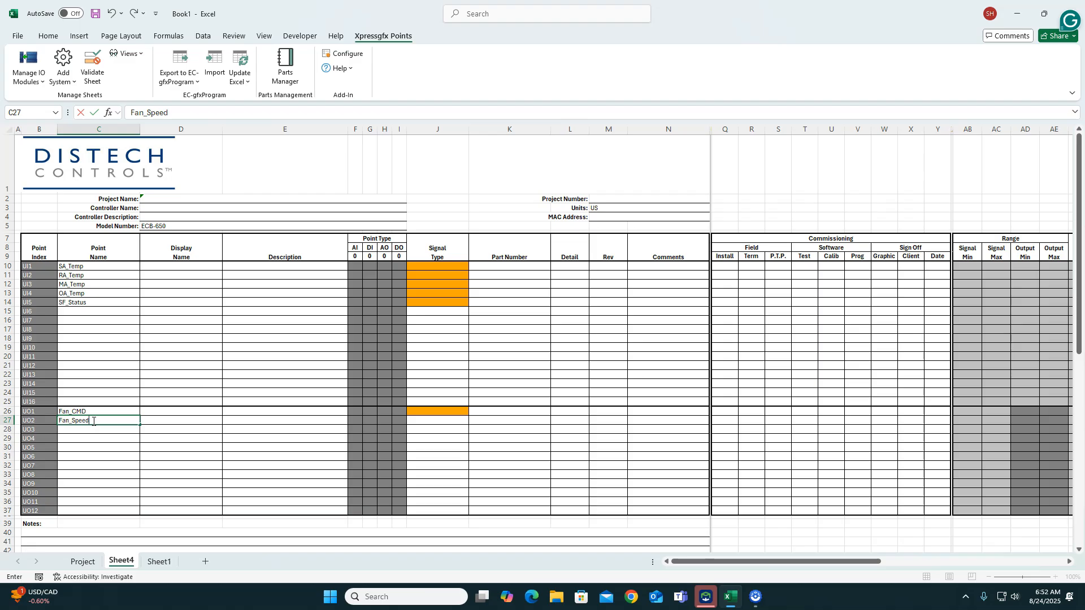
Step: Enter CW_Valve as the point name for controller output UO3
click(103, 431)
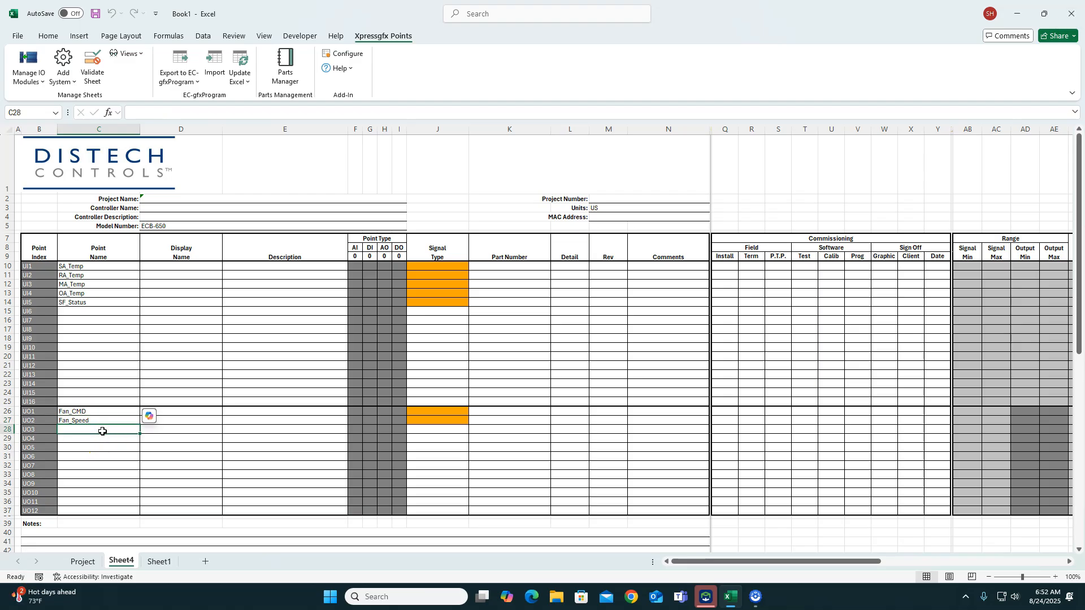
text(CW_)
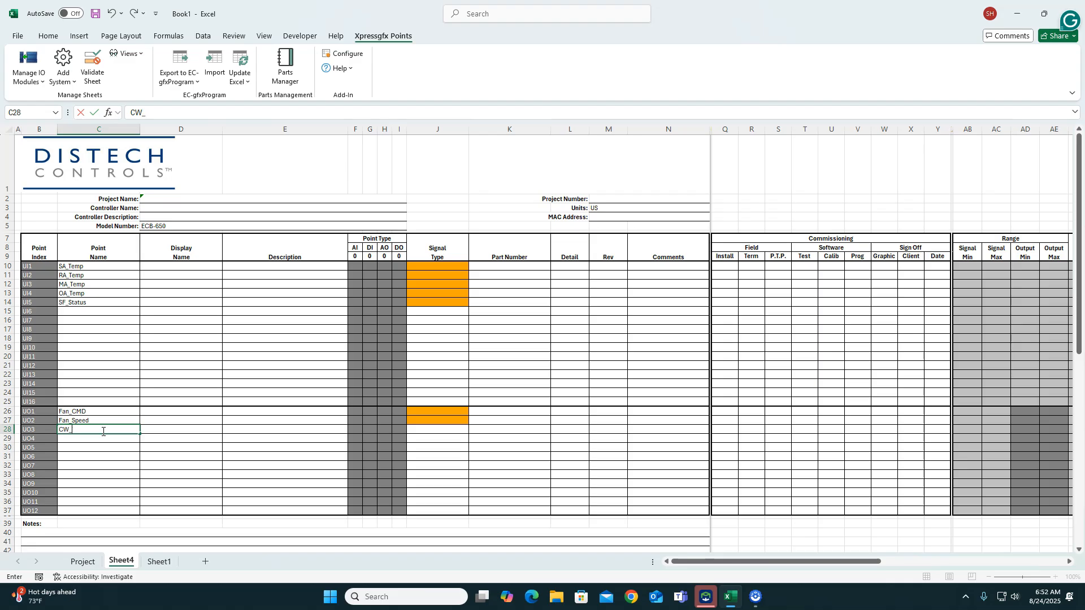
text(al;)
click(100, 434)
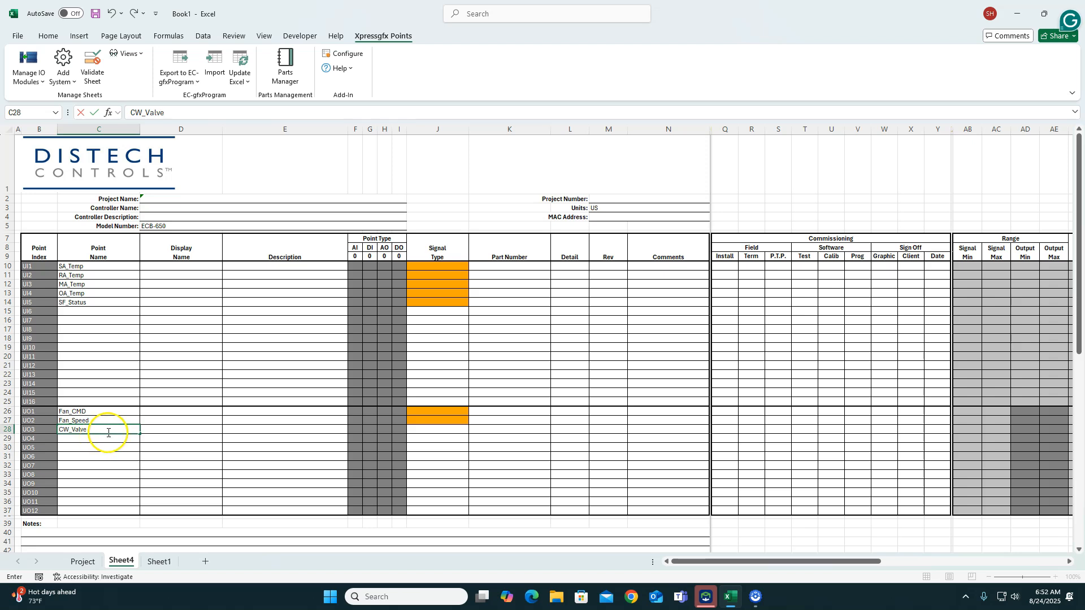
key(Return)
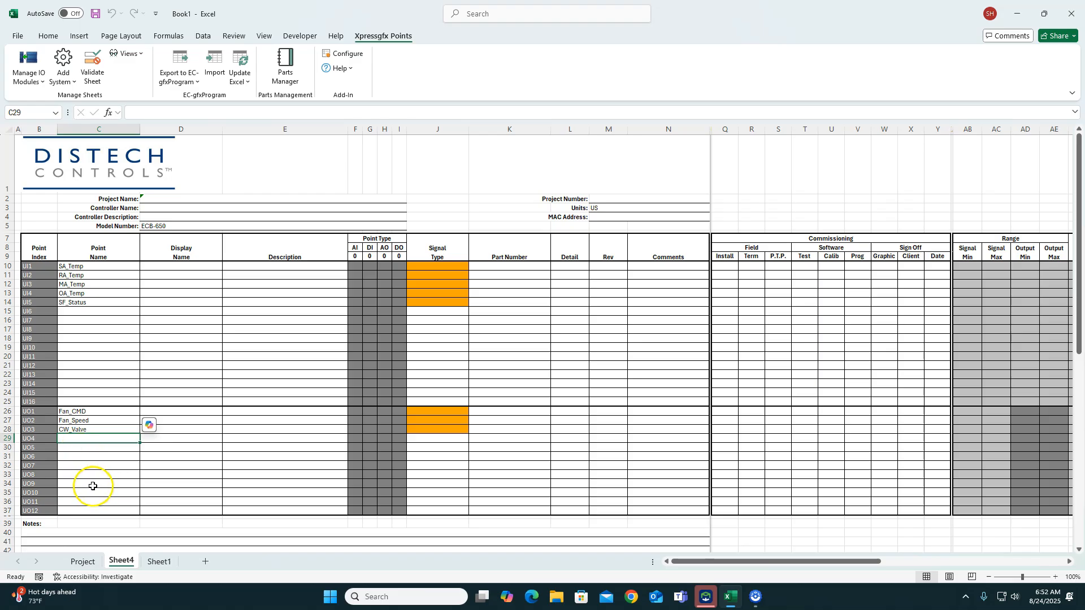
Step: Enter Light_Sensor as the point name for input UI101 of the ECx-410 module
scroll(85, 452, down, 5)
click(88, 449)
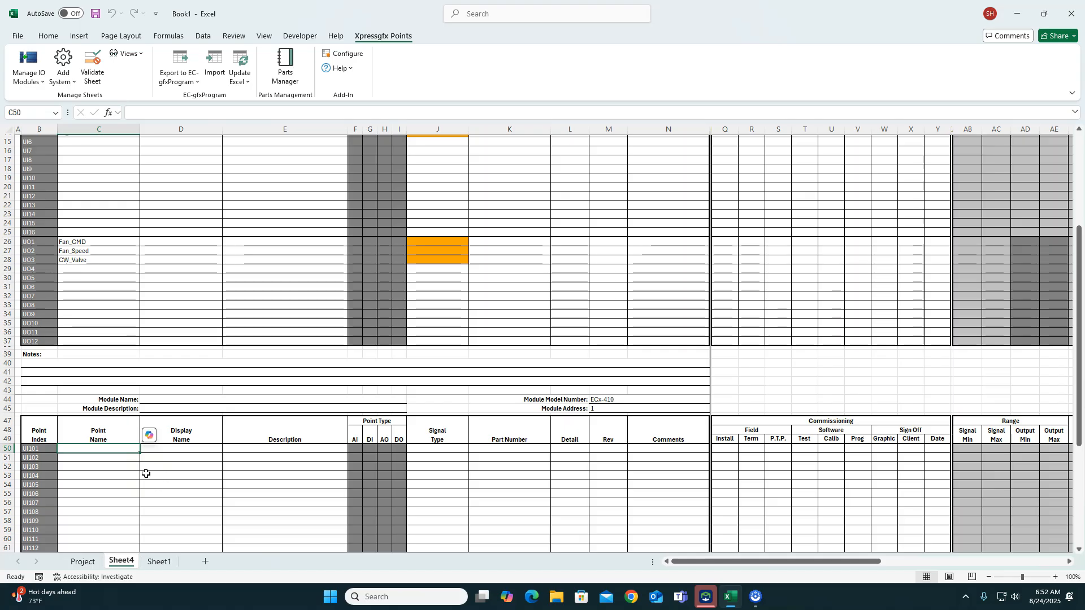
text(Light_)
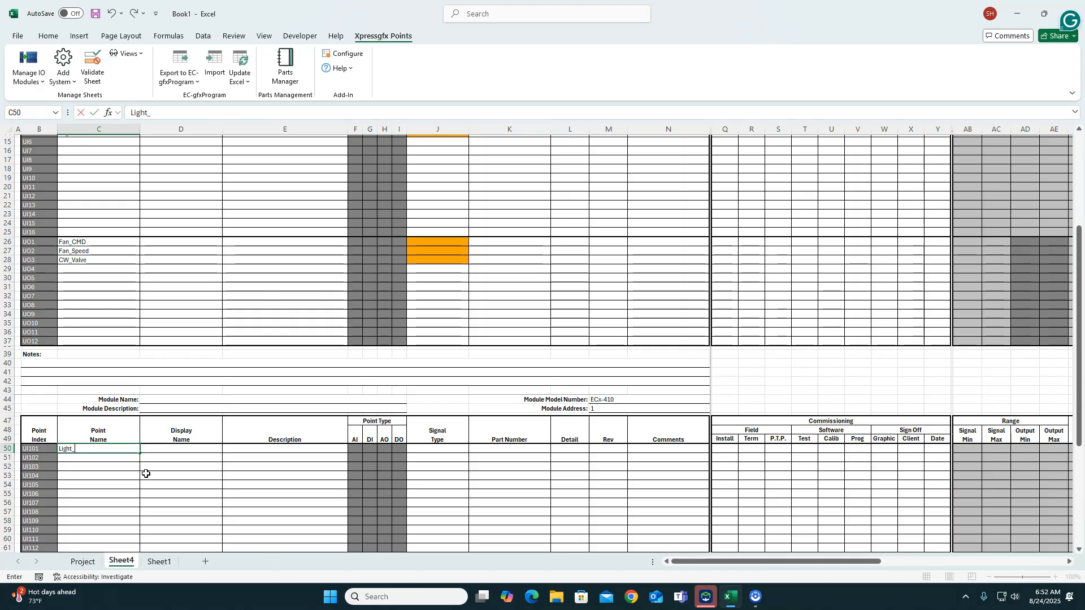
key(BackSpace)
text(_Sent)
key(BackSpace)
text(sor)
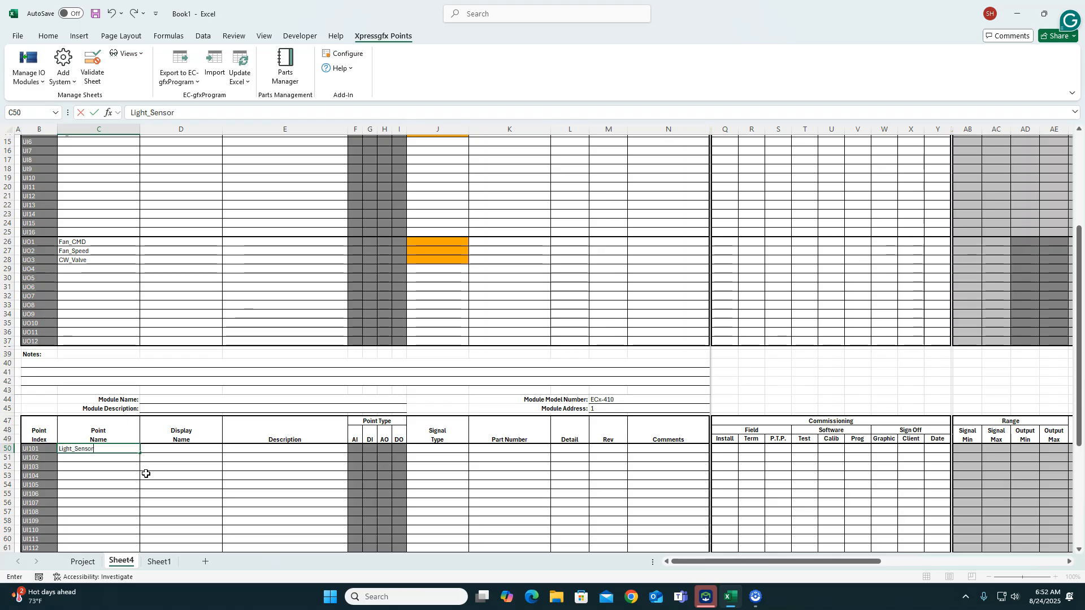
Step: Enter the point names OA_Light for module output UO101 and Hall_Light for module output UO102
scroll(133, 477, down, 5)
click(103, 428)
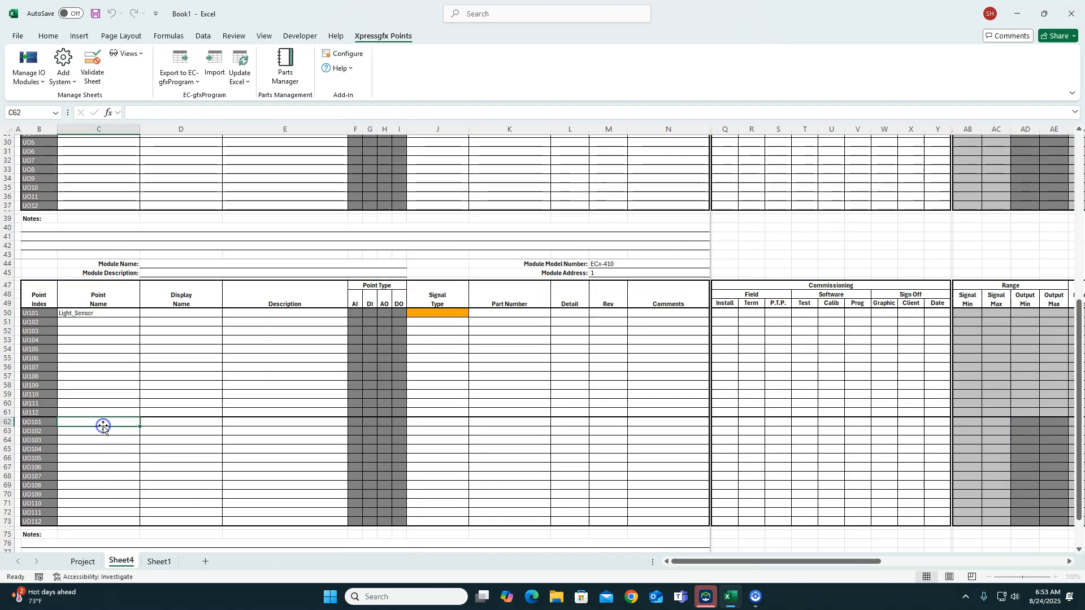
text(H)
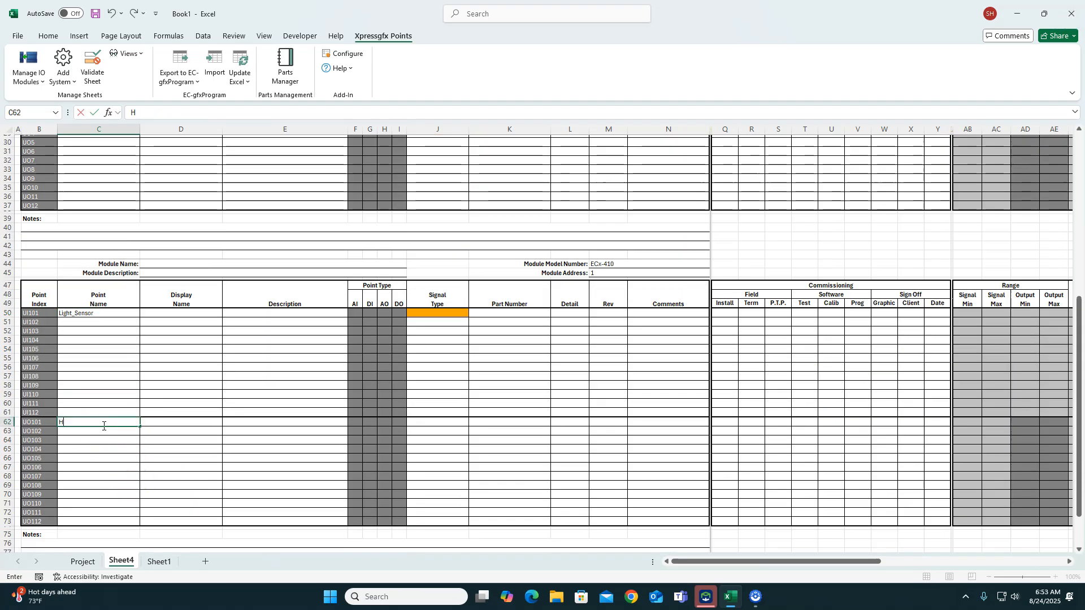
text(A_Light)
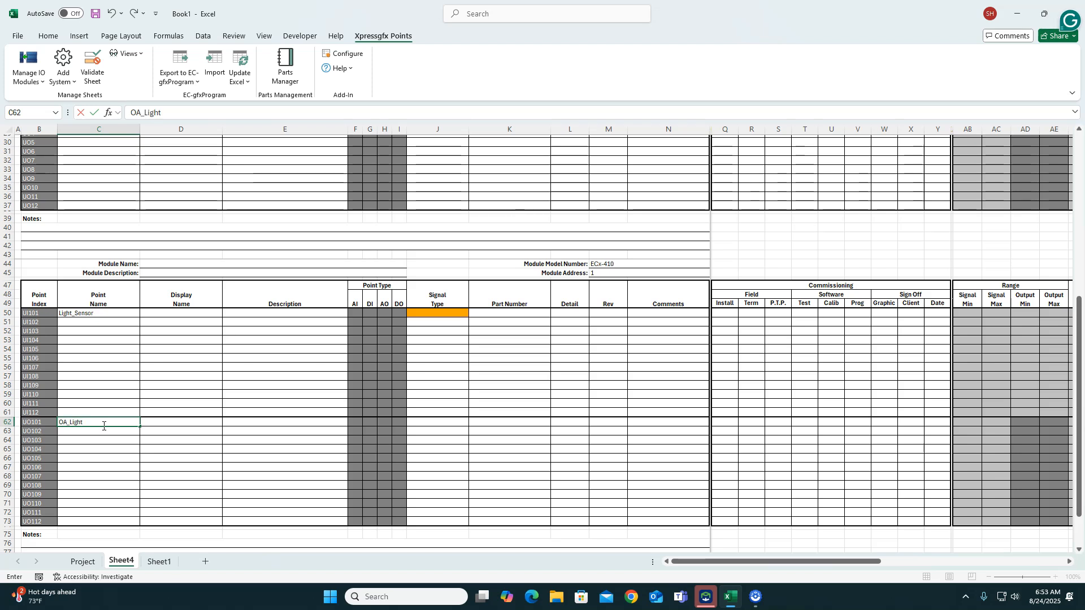
key(Tab)
click(110, 430)
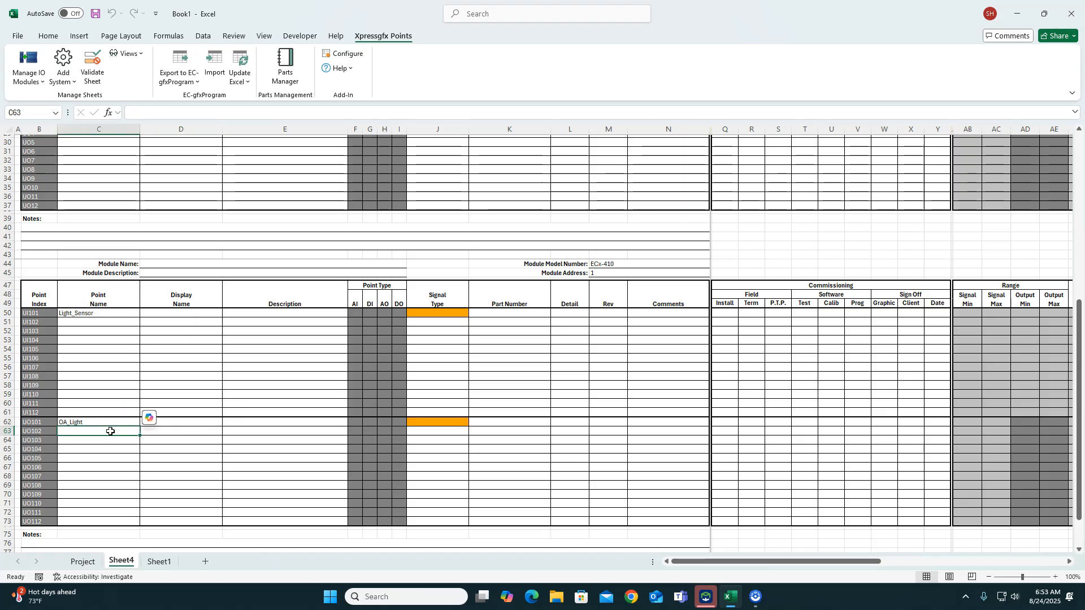
text(Hall_)
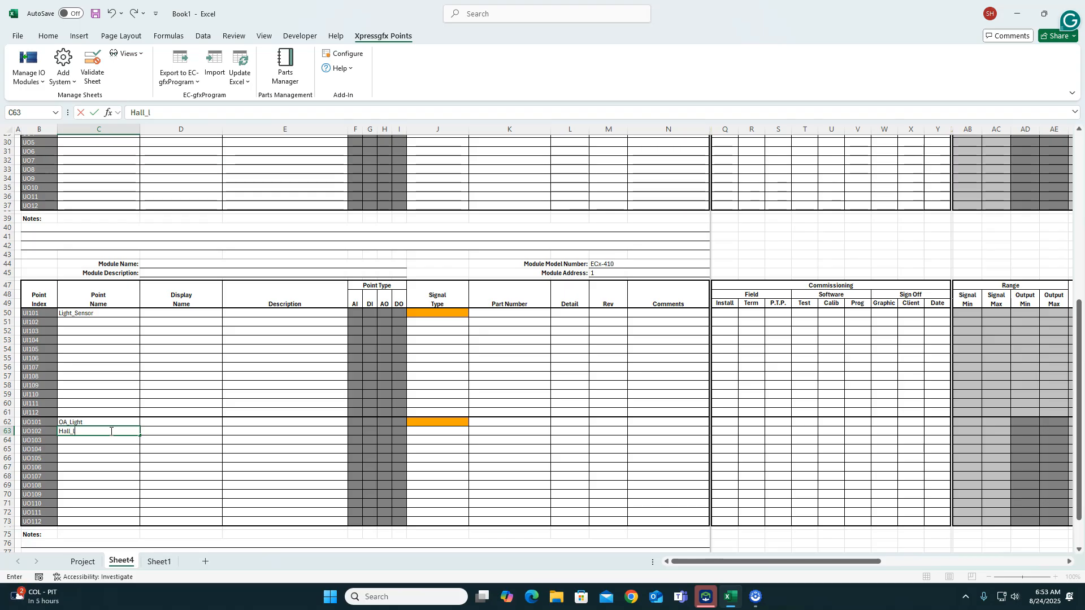
text(Light)
Step: Set the signal type to 10K Type II for the four temperature inputs UI1 to UI4 and to Digital for SF_Status
scroll(297, 351, up, 10)
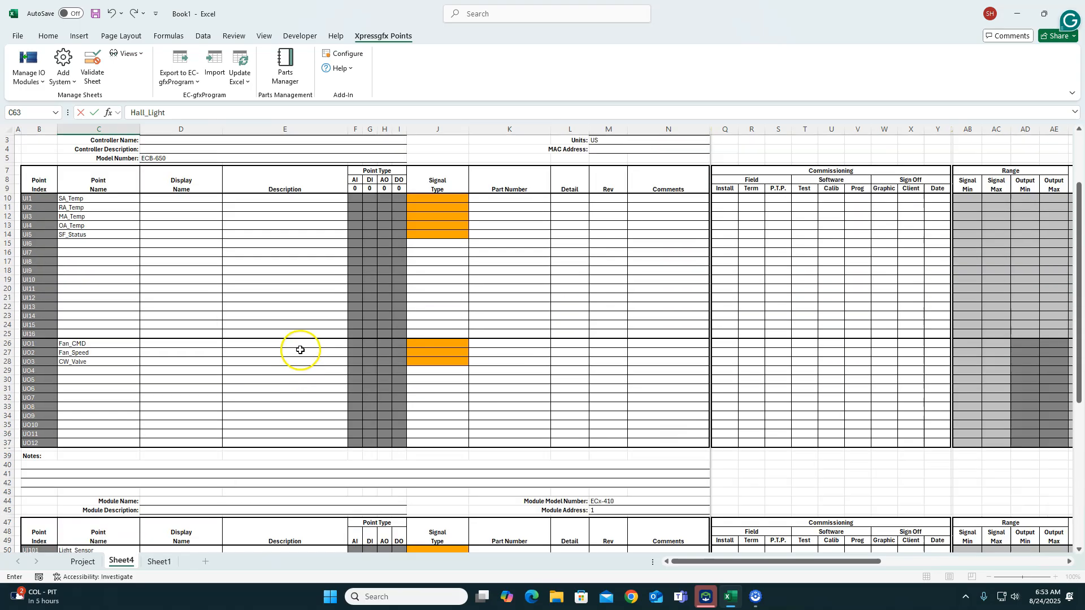
click(437, 265)
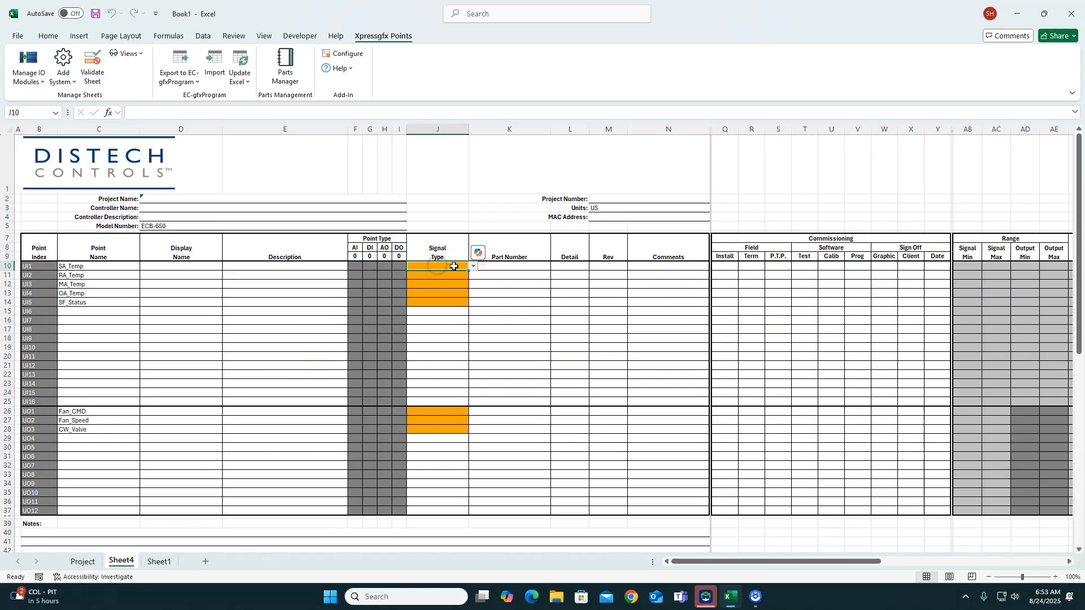
click(473, 265)
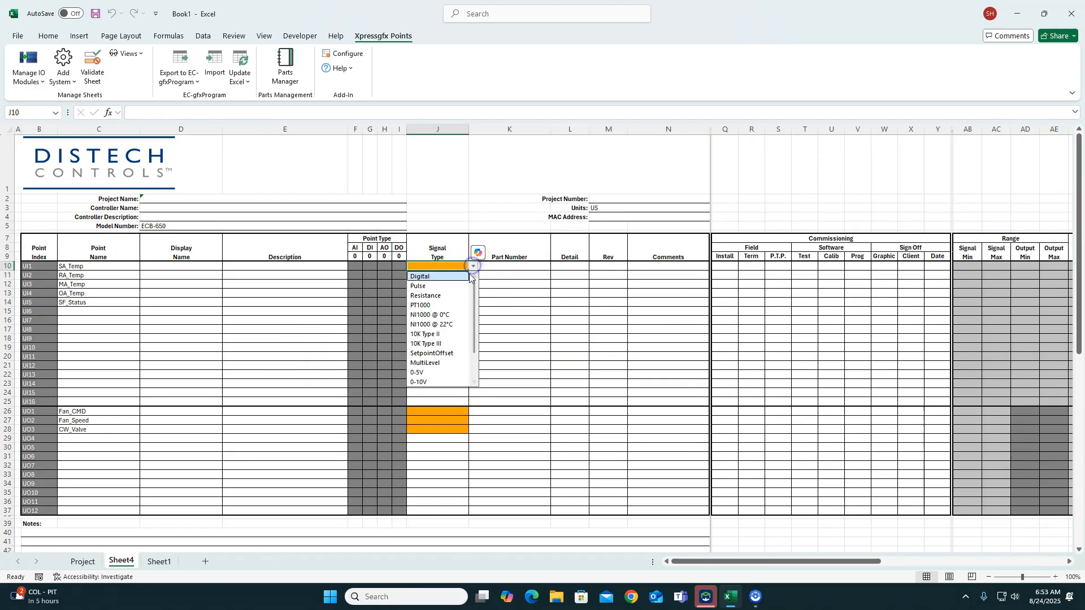
click(449, 336)
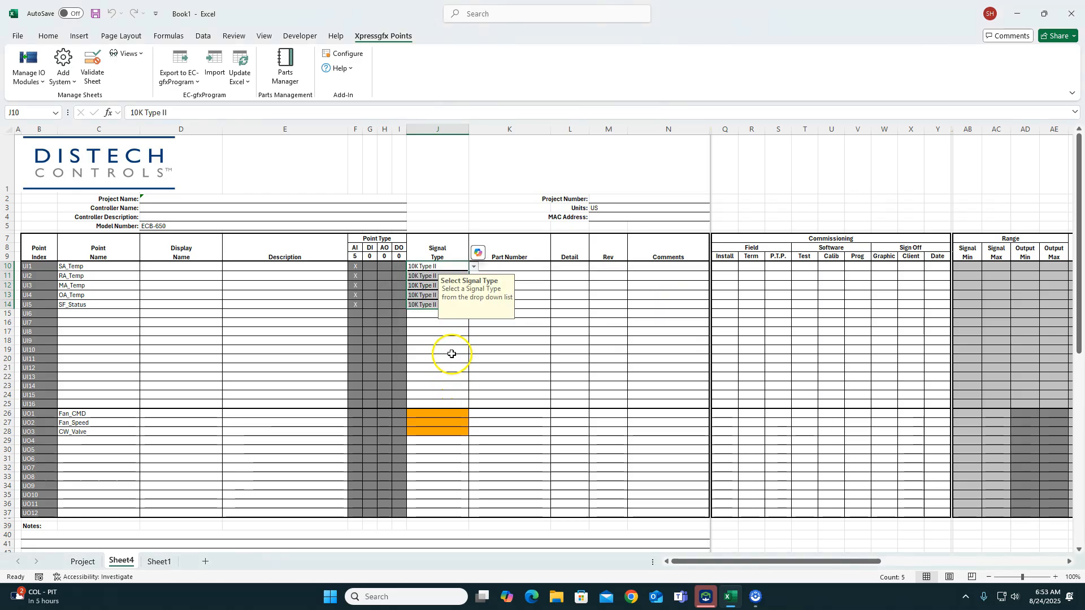
click(473, 305)
click(455, 314)
Step: Set the engineering units of the four temperature inputs UI1 to UI4 to °F
drag(711, 561, 761, 566)
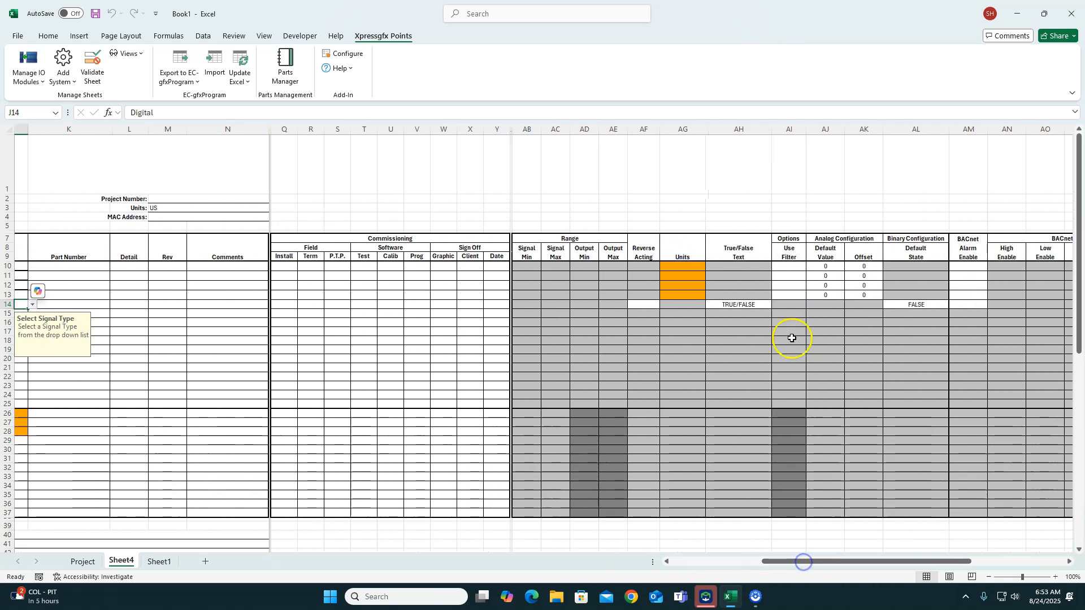
click(684, 271)
click(710, 267)
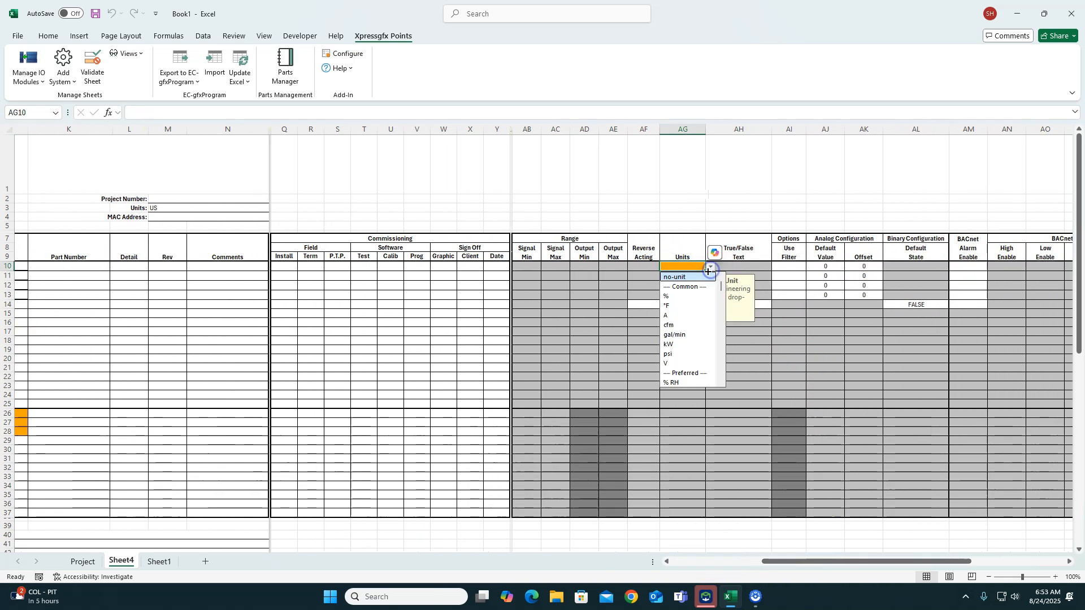
click(688, 307)
drag(705, 272, 694, 287)
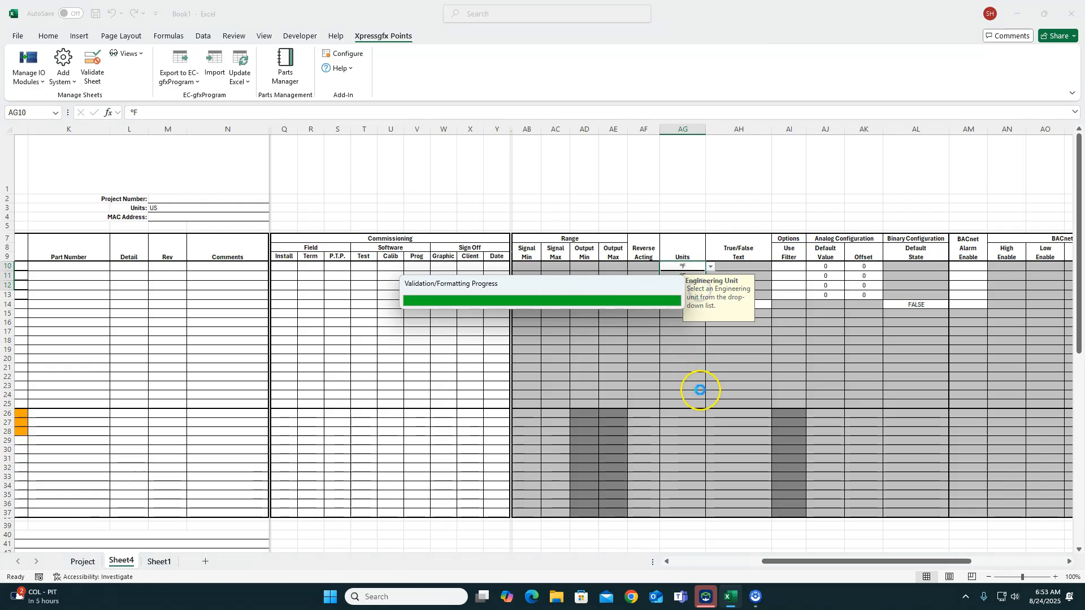
click(675, 295)
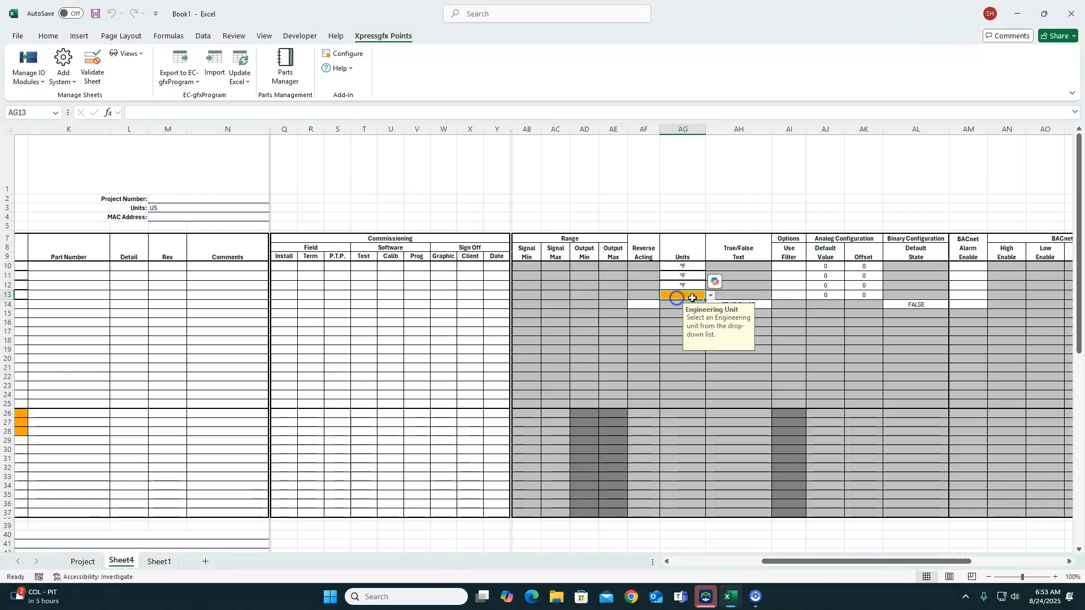
click(701, 288)
drag(706, 291, 702, 298)
Step: Set the signal type of output Fan_CMD to Digital and of outputs Fan_Speed and CW_Valve to 0-10V
drag(809, 562, 581, 528)
click(442, 411)
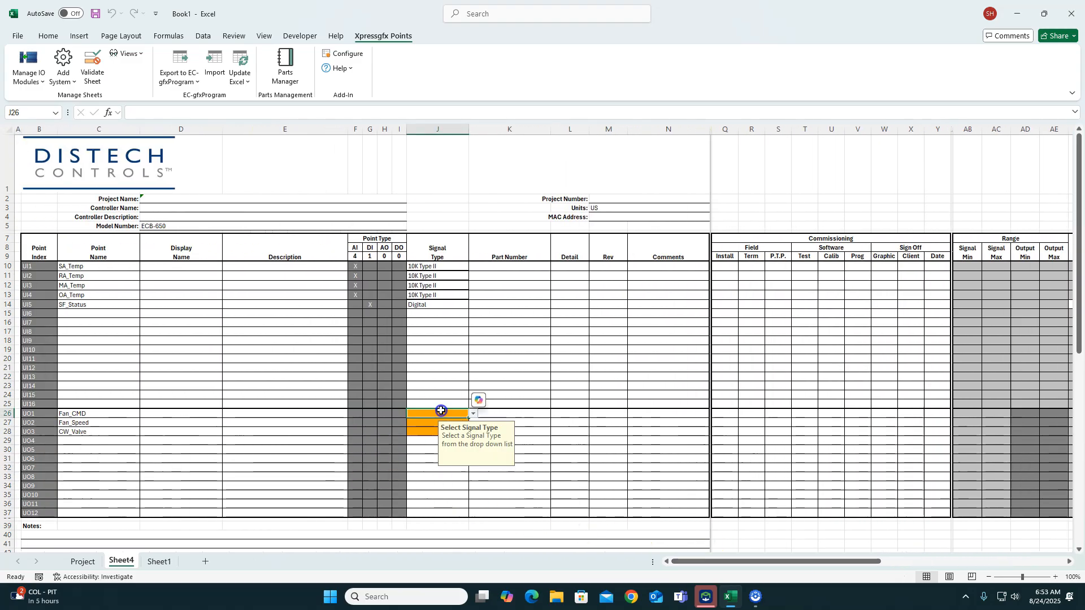
click(474, 414)
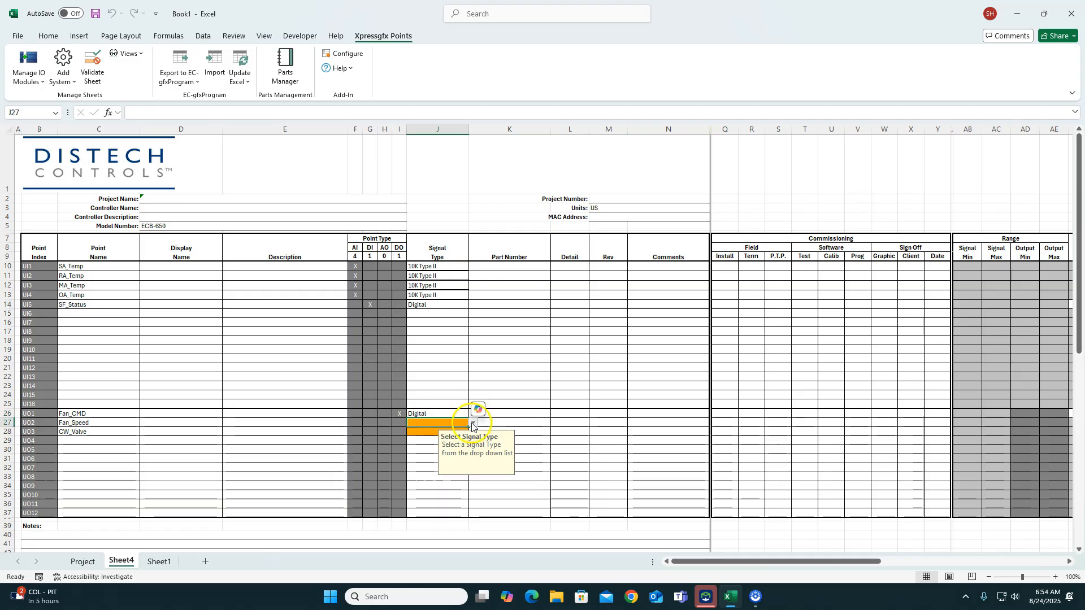
click(420, 461)
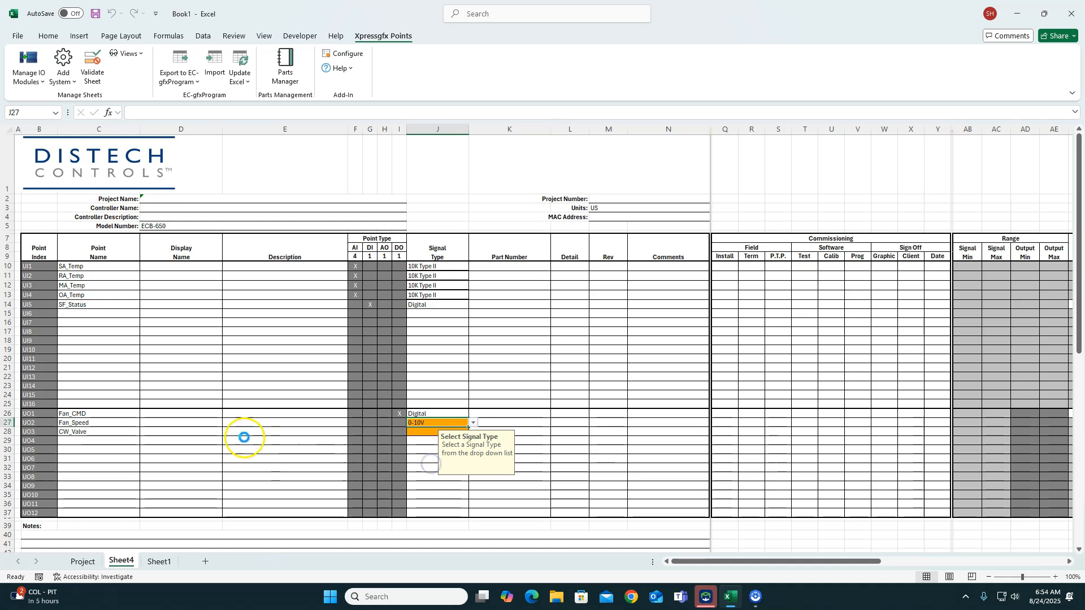
click(434, 481)
Step: Set the signal type of the module input Light_Sensor to Digital
scroll(437, 471, down, 3)
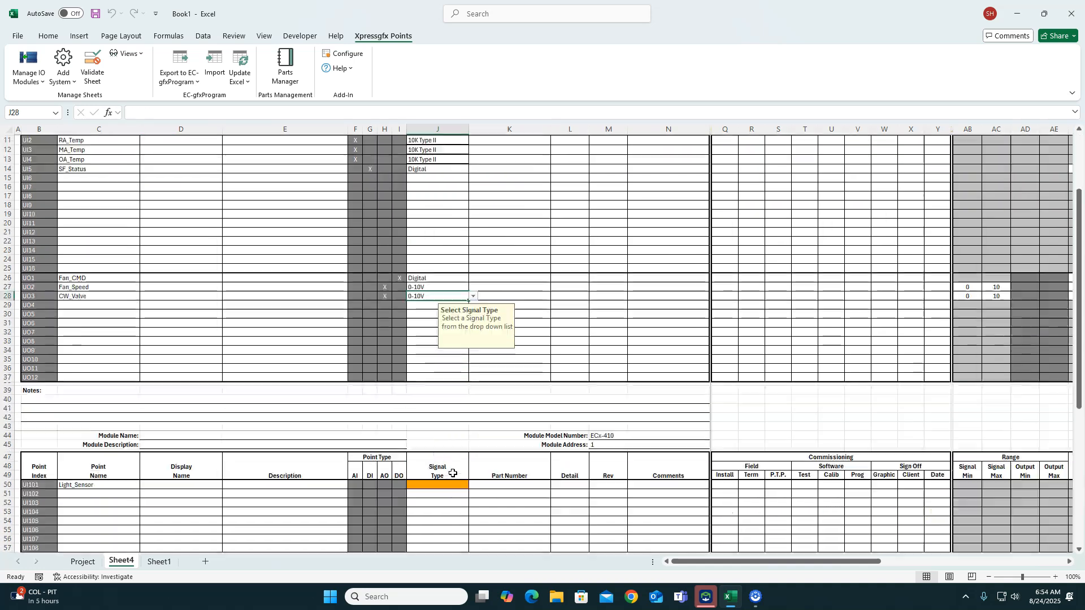
click(449, 484)
click(474, 486)
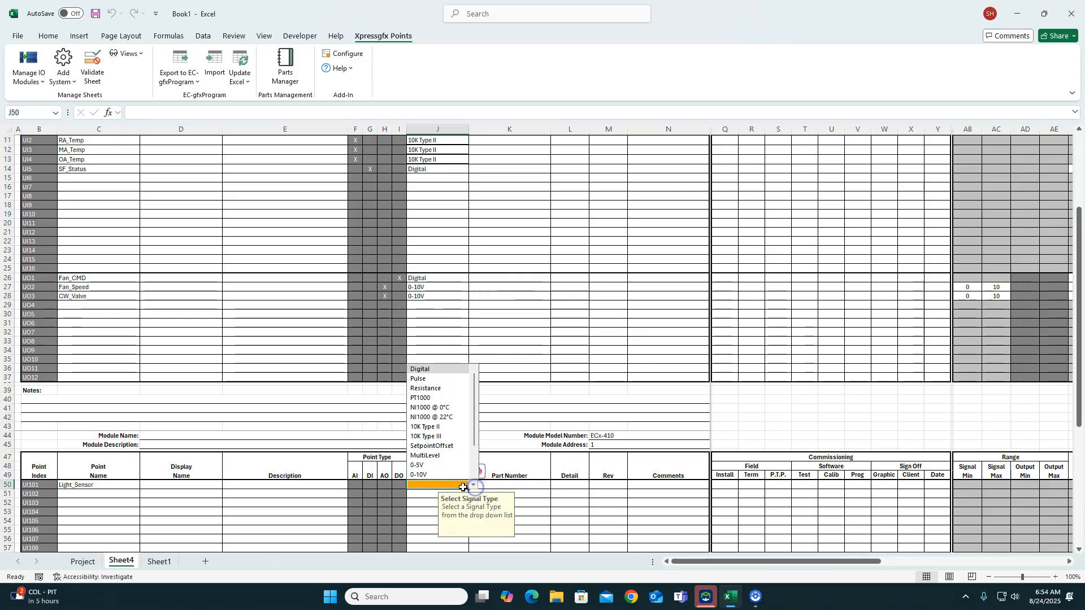
click(431, 370)
Step: Set the signal type of the module outputs OA_Light and Hall_Light to Digital
scroll(431, 370, down, 6)
click(451, 424)
click(474, 425)
click(451, 440)
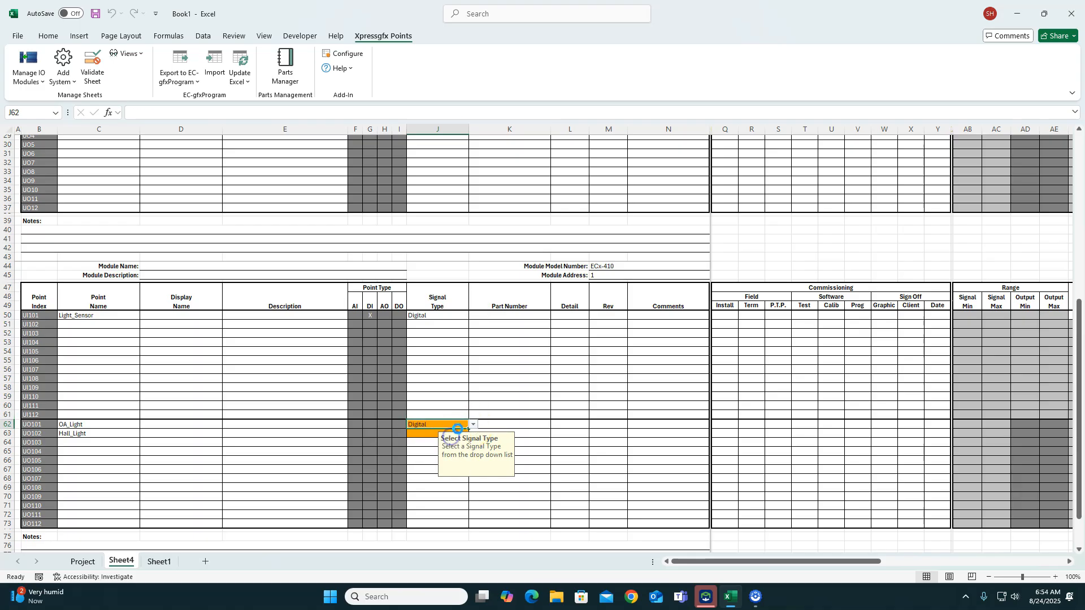
click(446, 433)
click(473, 434)
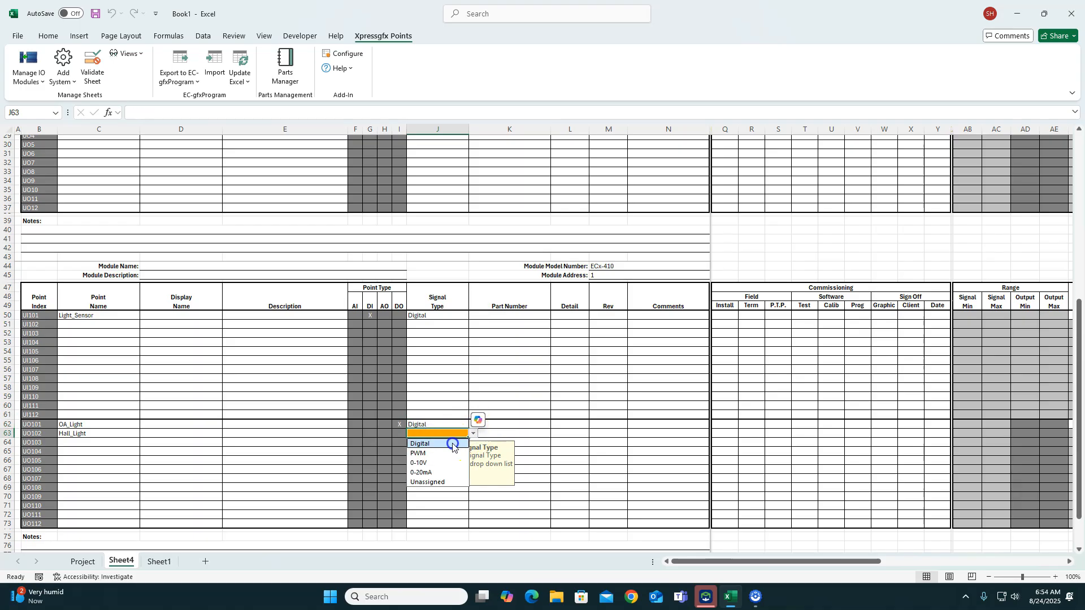
click(452, 445)
Step: Change the True/False text of the SF_Status input in row 14 to On/Off
drag(702, 560, 867, 579)
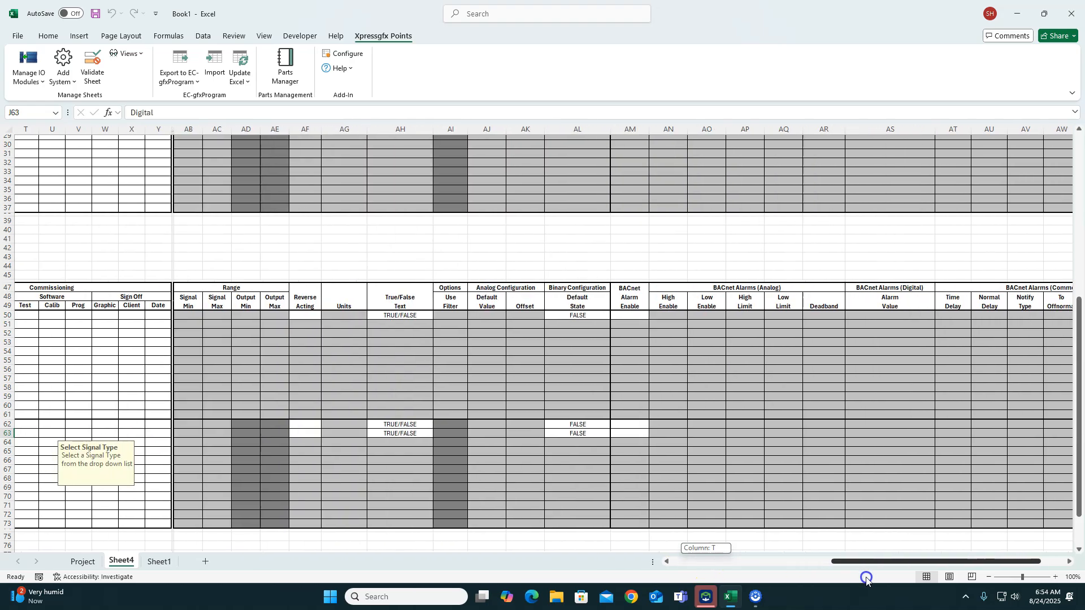
scroll(625, 511, up, 10)
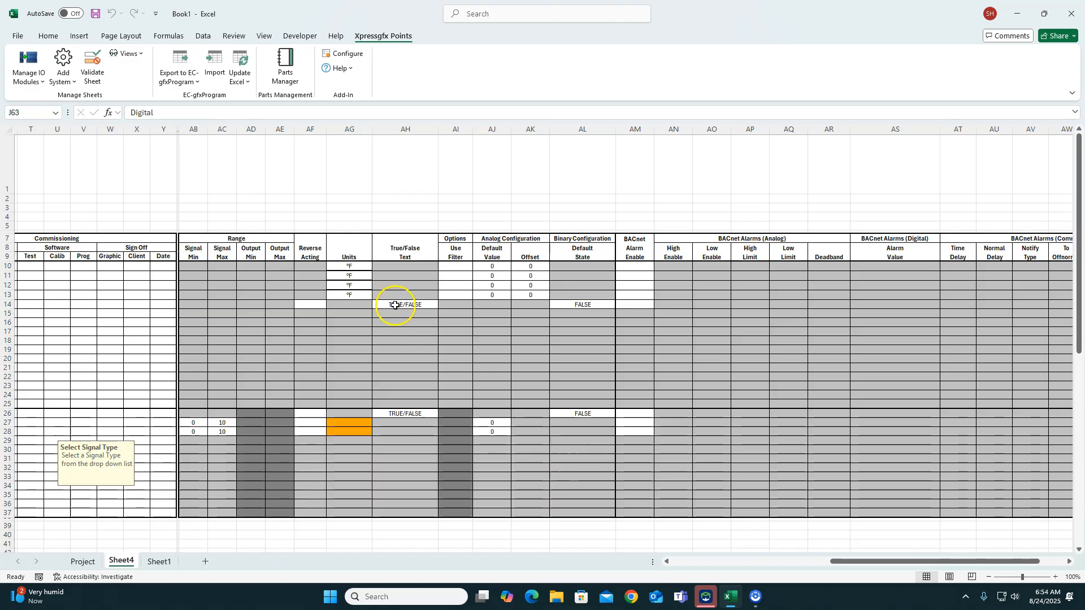
click(395, 306)
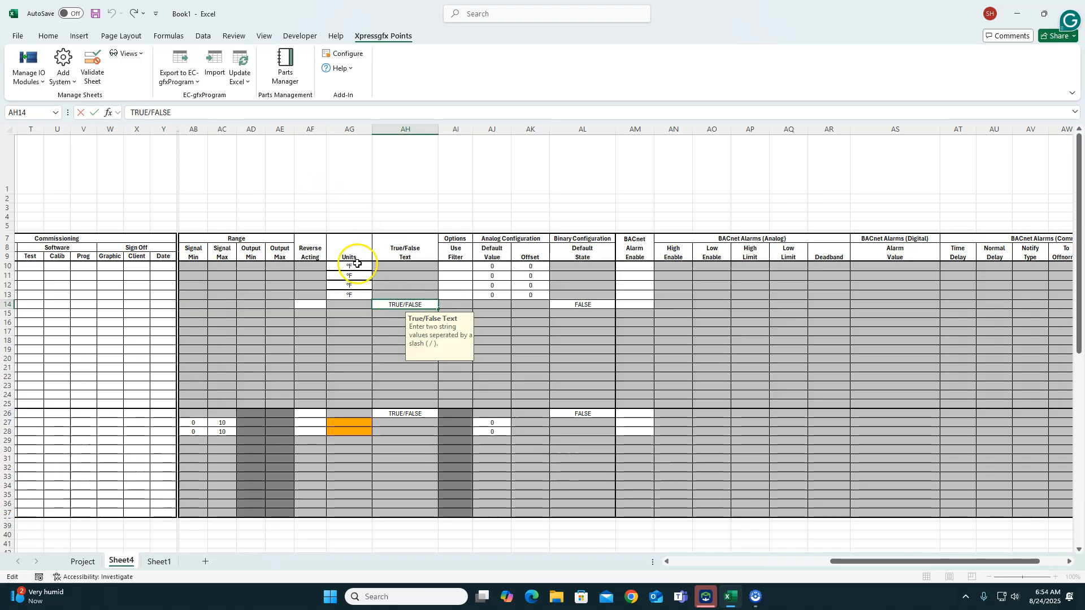
double_click(402, 303)
drag(403, 303, 376, 304)
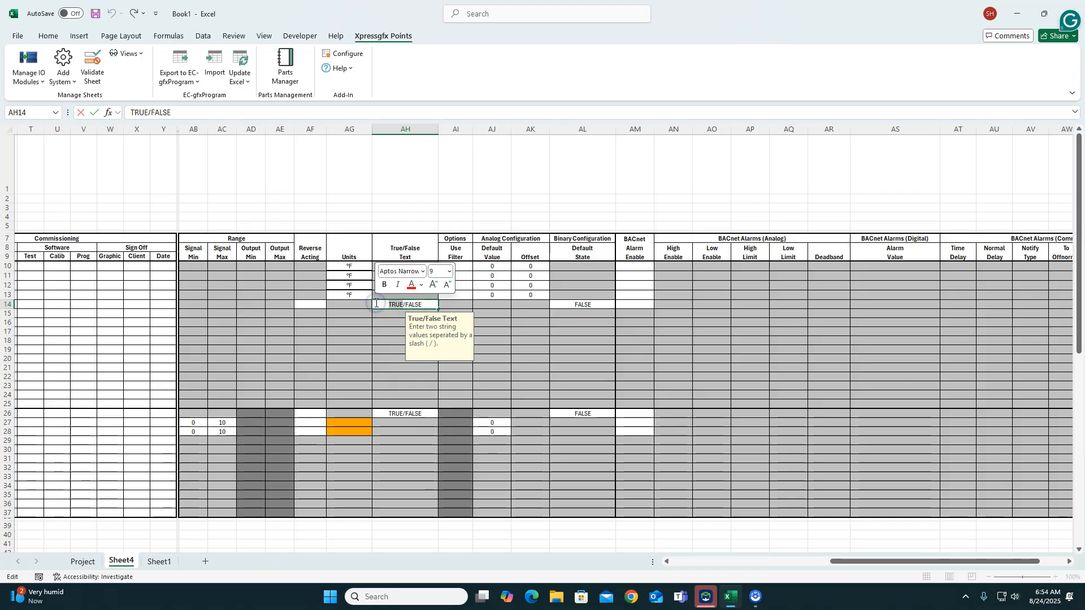
text(On/FA)
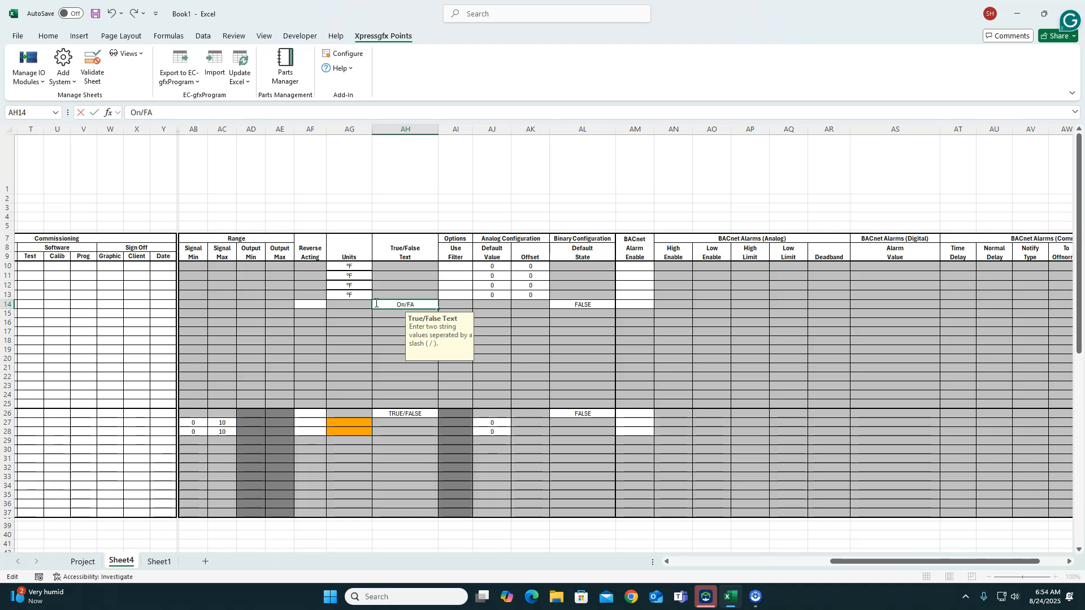
key(BackSpace)
key(BackSpace)
text(Off)
Step: Change the True/False text of the Fan_CMD output in row 26 to Day/Night
click(401, 414)
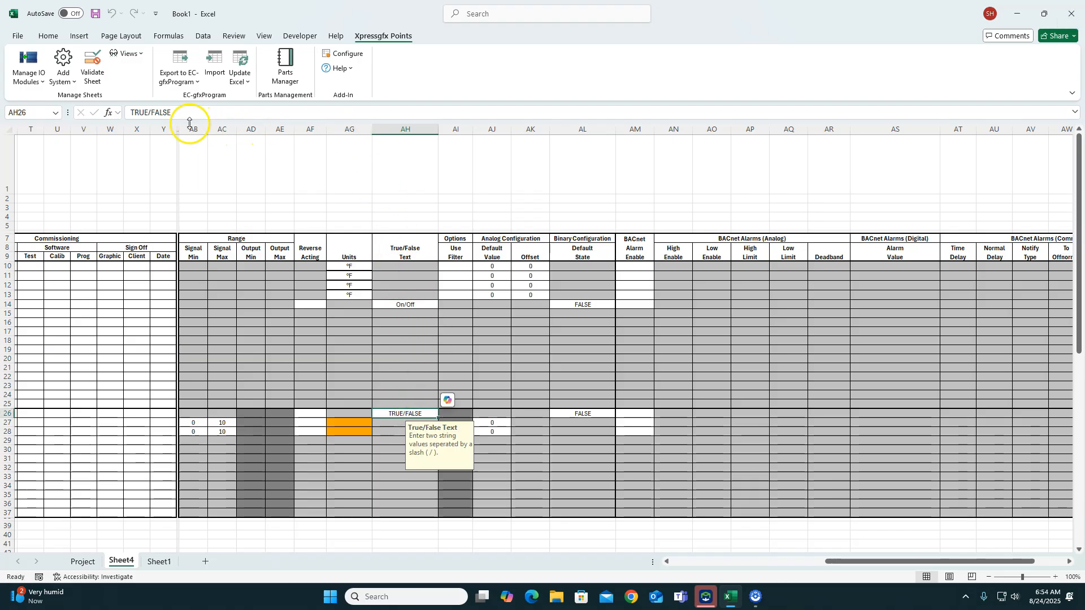
double_click(146, 112)
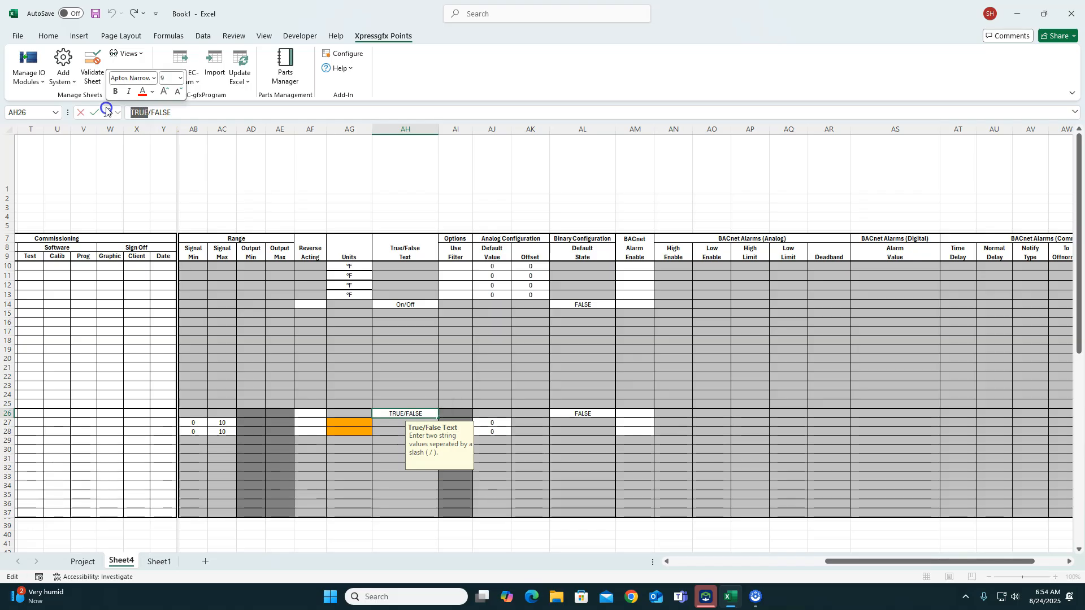
text(Day)
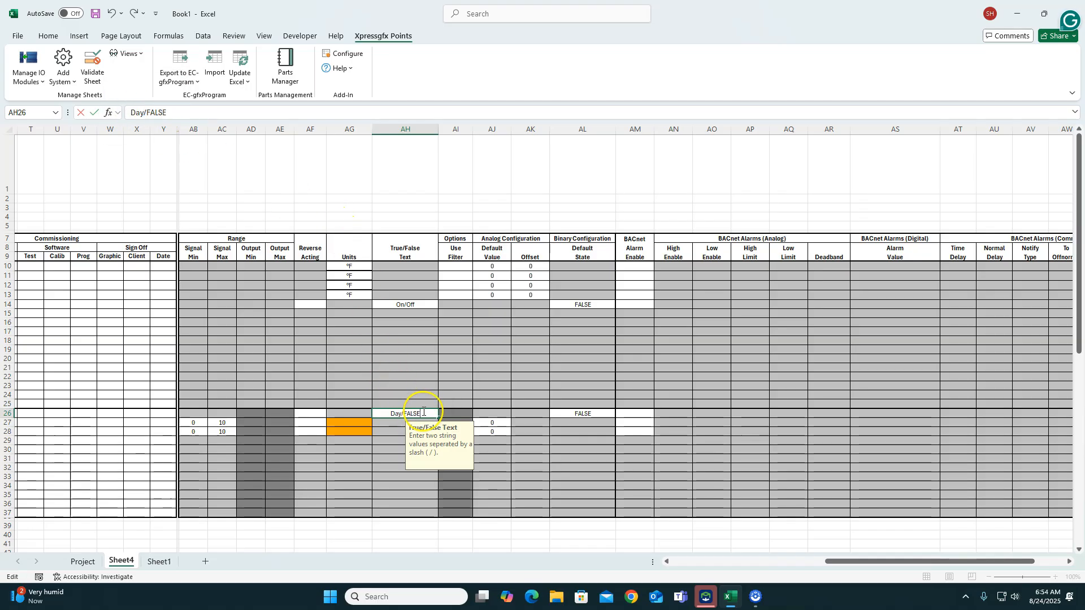
key(BackSpace)
key(BackSpace)
key(BackSpace)
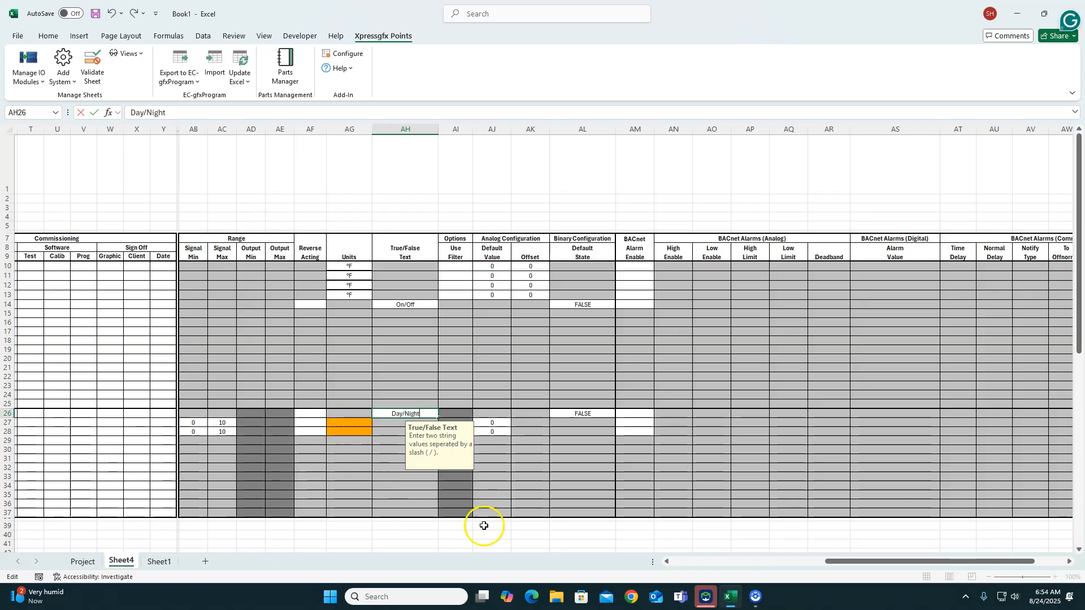
Step: Set the engineering units of the outputs in rows 27 and 28 to %
drag(852, 562, 804, 559)
click(627, 423)
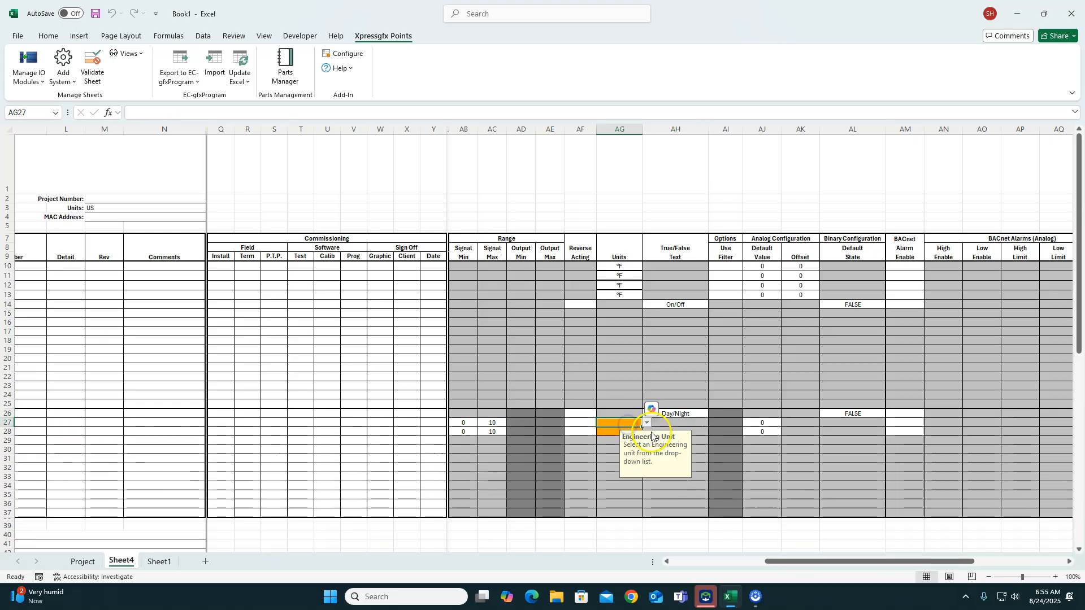
click(647, 423)
click(624, 454)
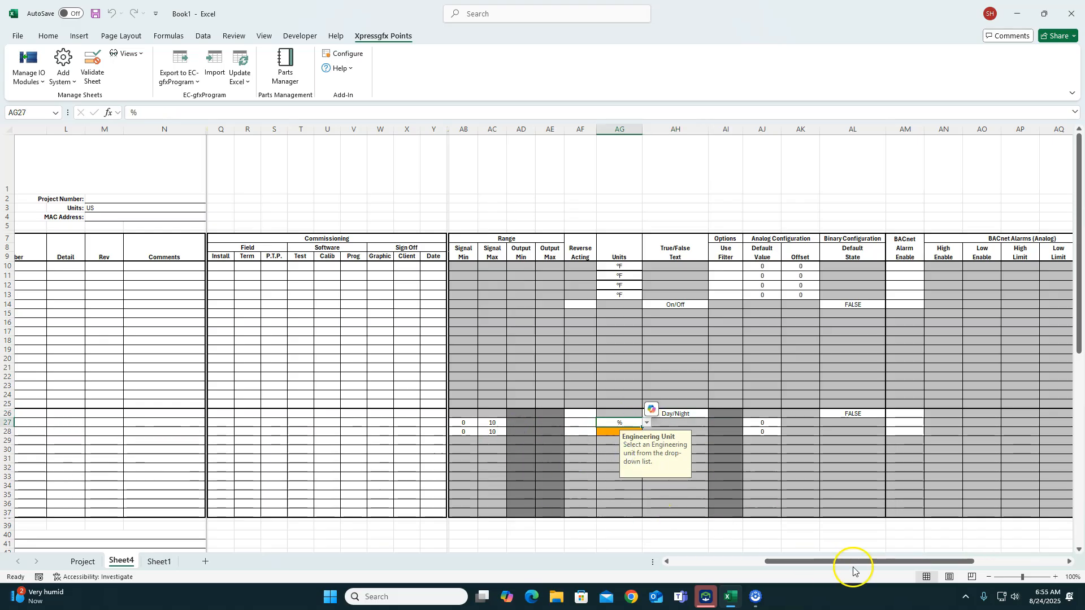
click(628, 432)
click(647, 432)
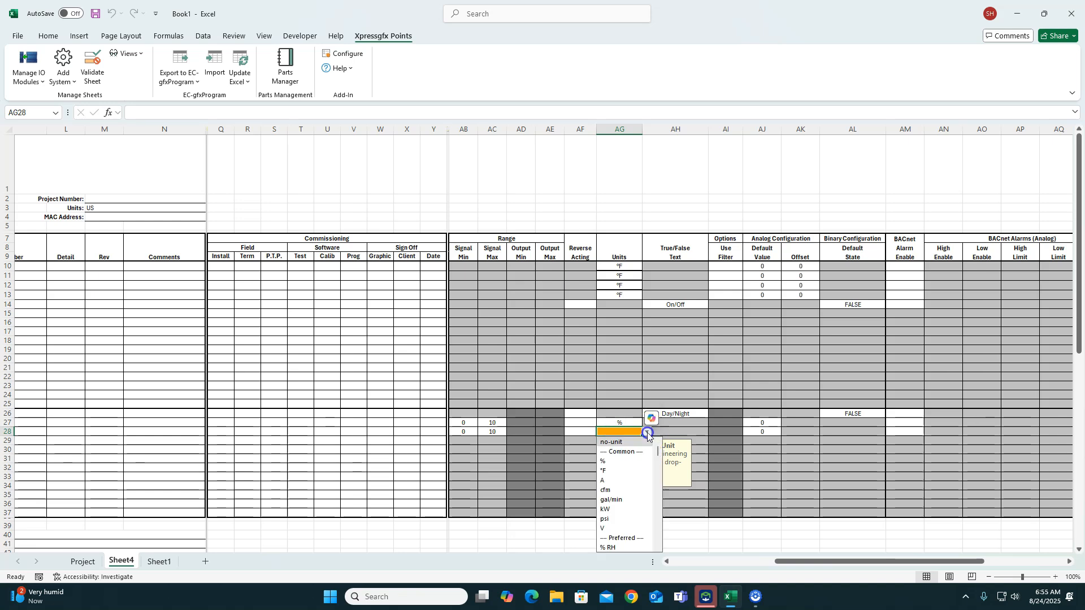
click(625, 453)
Step: Change the True/False text of the Fan_CMD output in row 26 to On/Off
scroll(792, 461, down, 4)
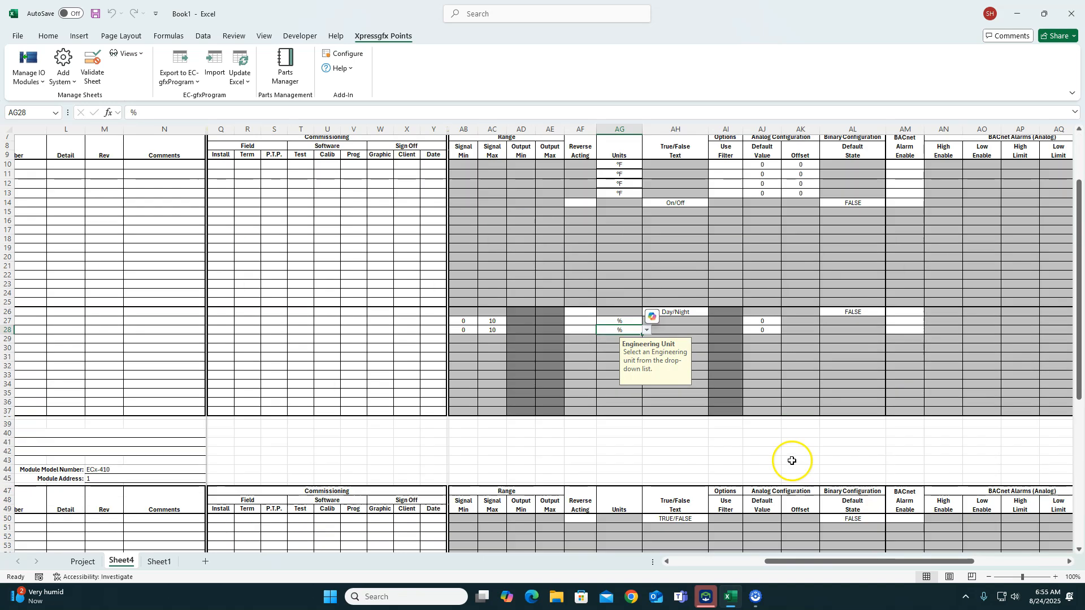
click(666, 485)
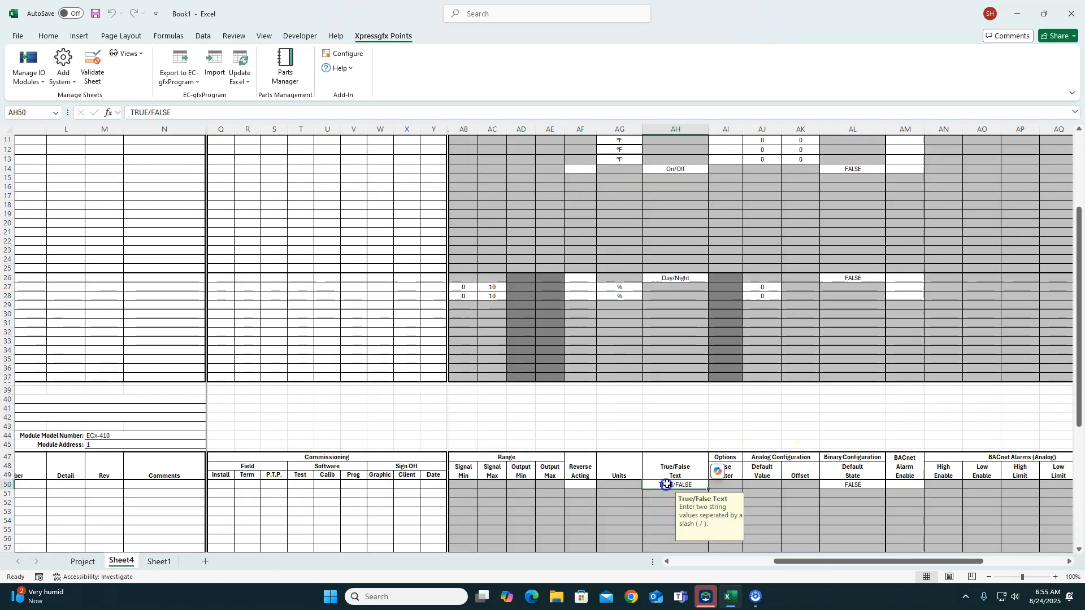
scroll(672, 393, up, 4)
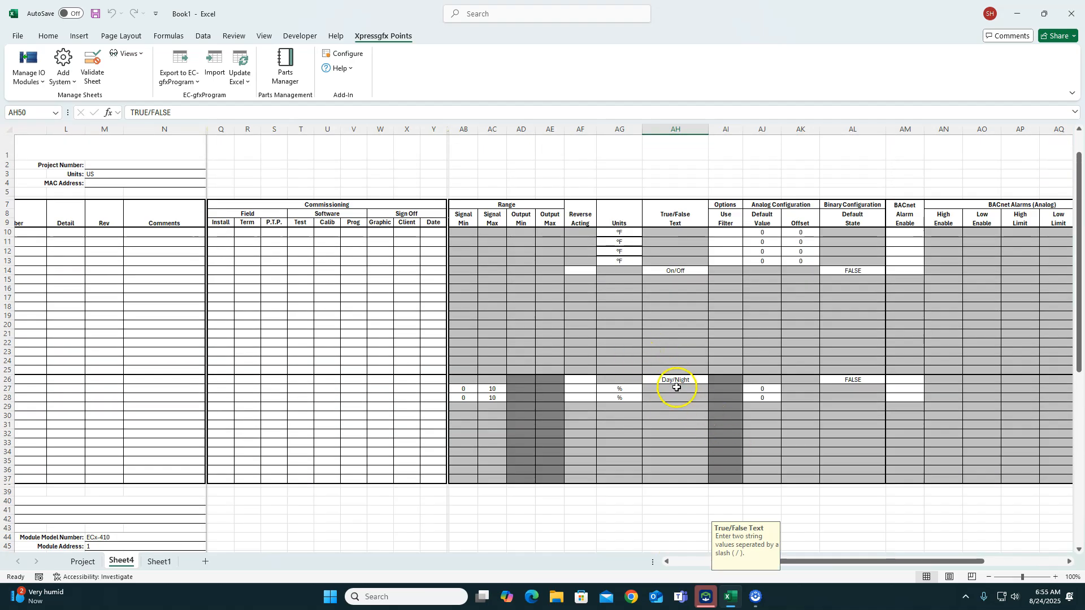
click(679, 378)
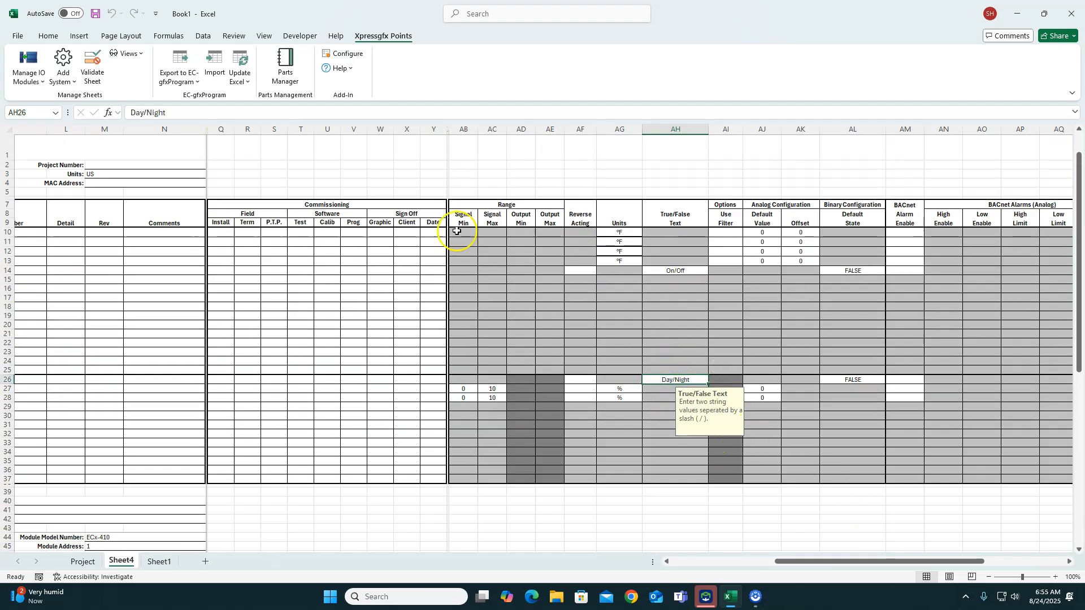
click(145, 113)
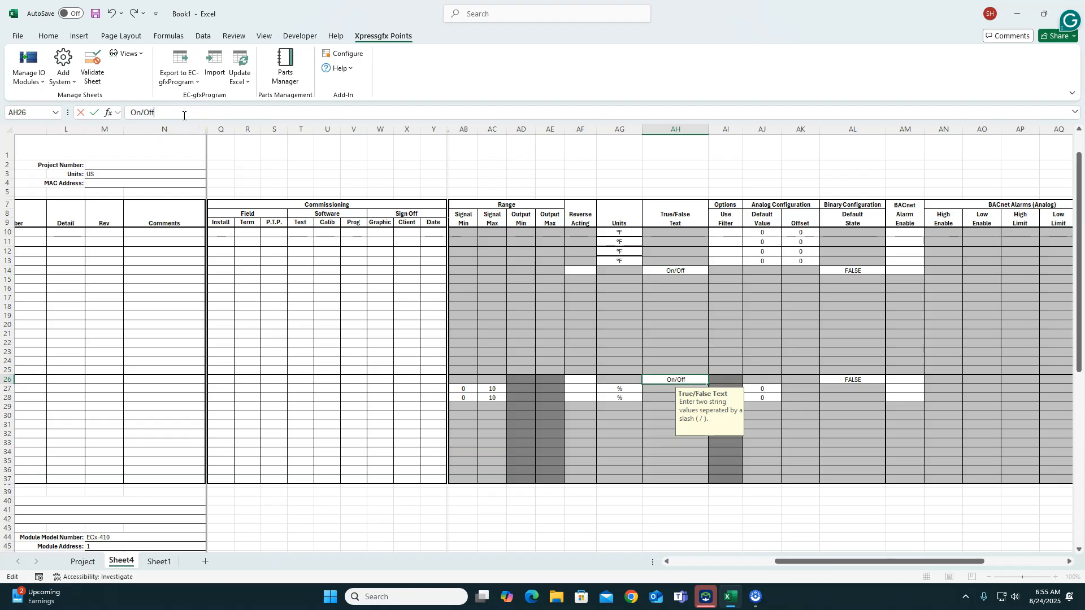
key(BackSpace)
Step: Change the True/False text of the ECx-410 module input Light_Sensor in row 50 to Day/Night
scroll(601, 390, down, 6)
click(680, 418)
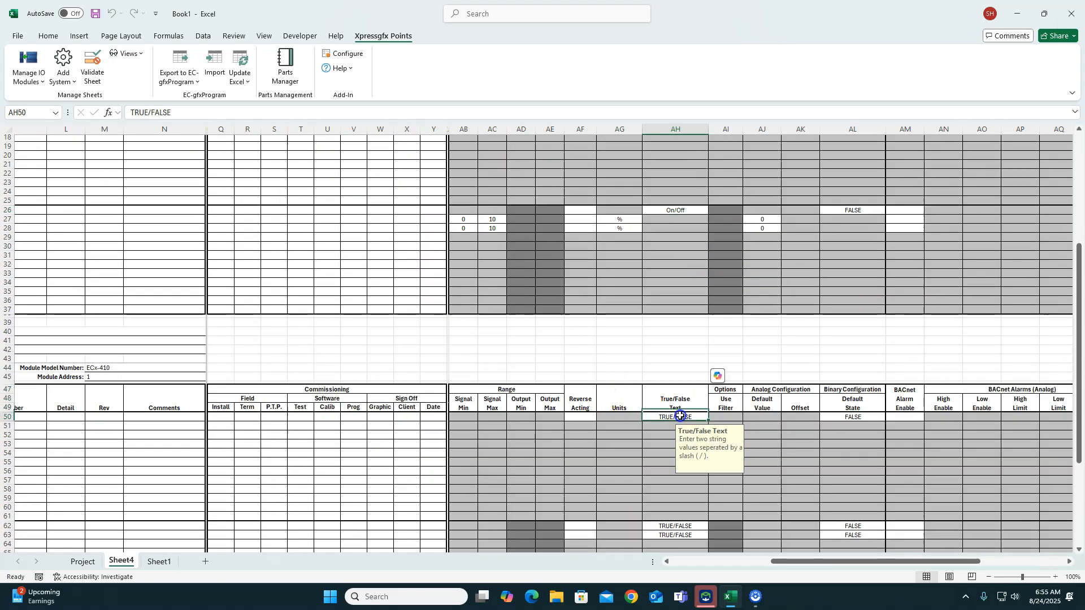
double_click(148, 112)
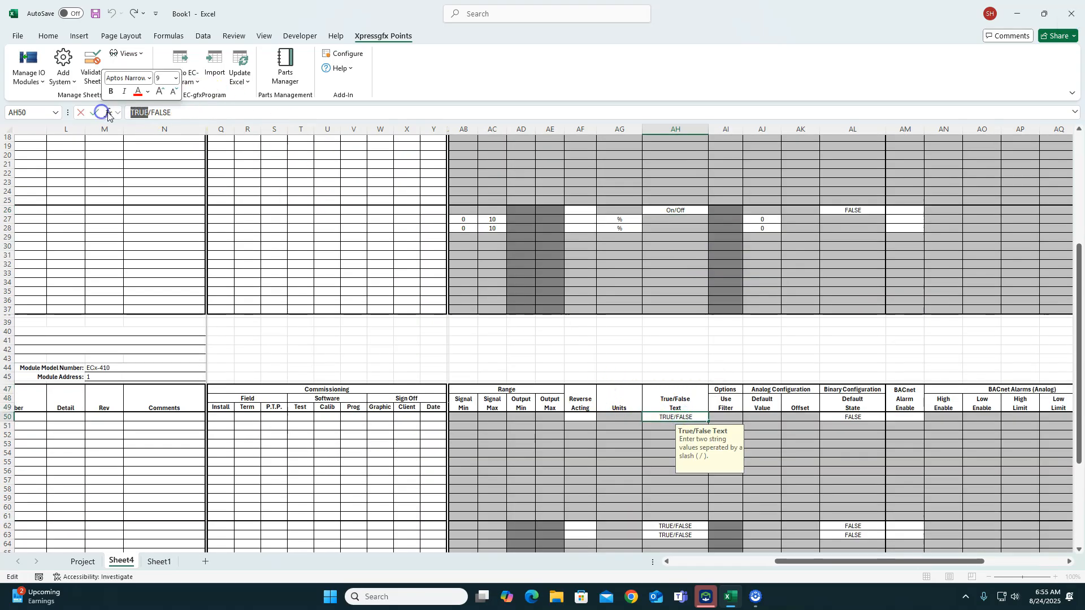
text(Day)
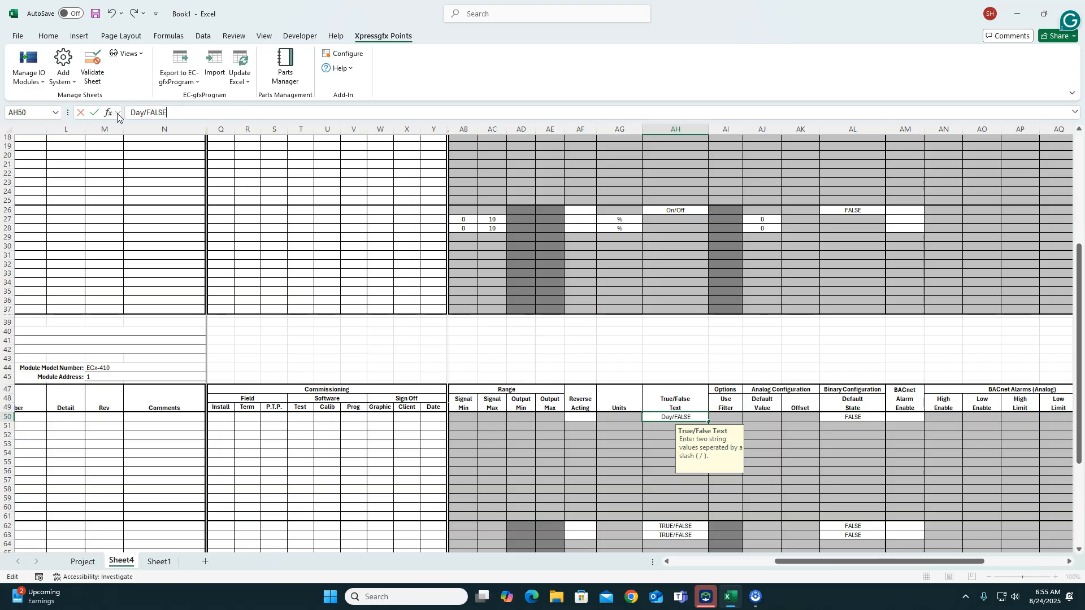
text(/Ni)
Step: Change the True/False text of the module output OA_Light in row 62 to On/Off
scroll(564, 406, down, 4)
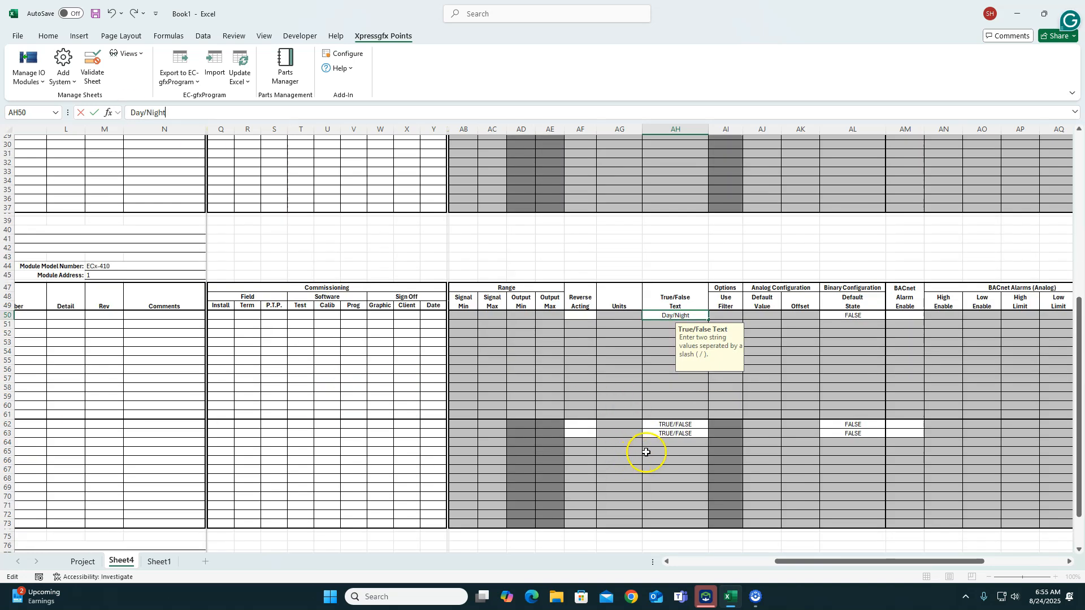
click(673, 423)
double_click(144, 112)
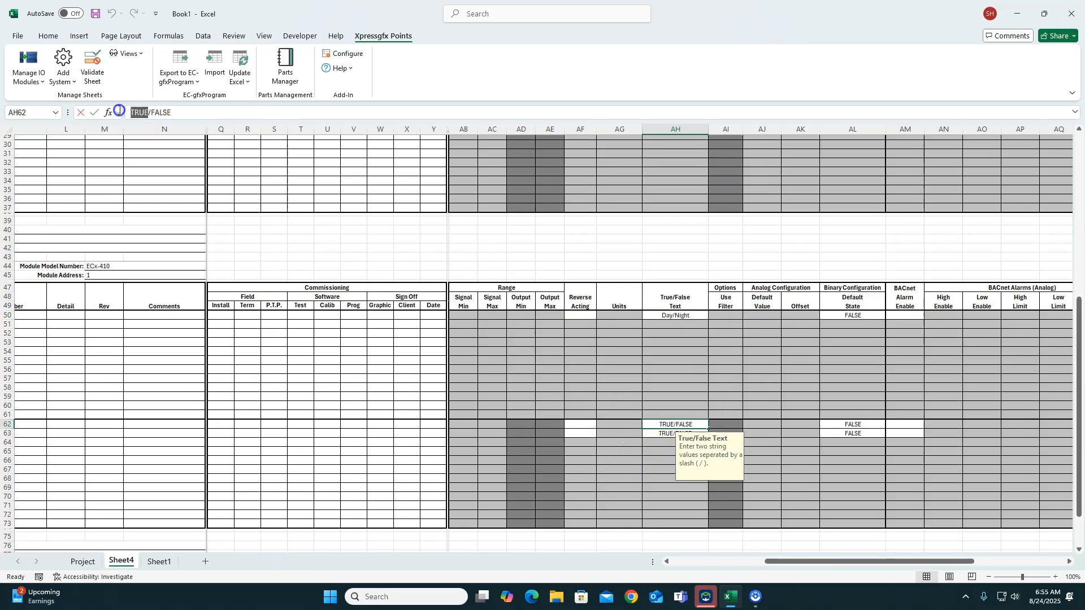
text(On/)
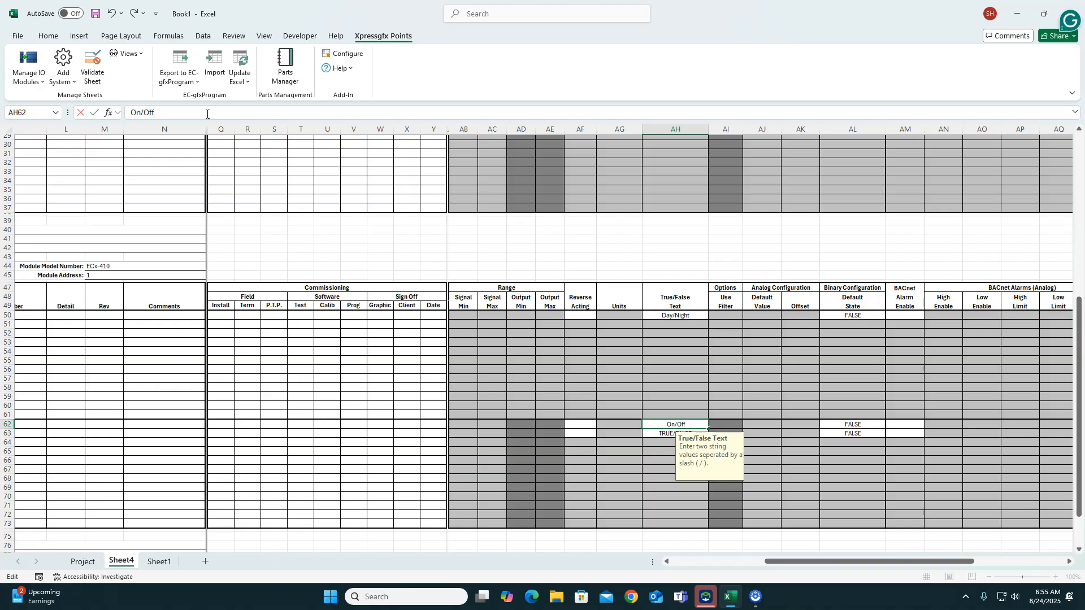
text(Off)
Step: Change the True/False text of the module output Hall_Light in row 63 to On/Off
click(660, 434)
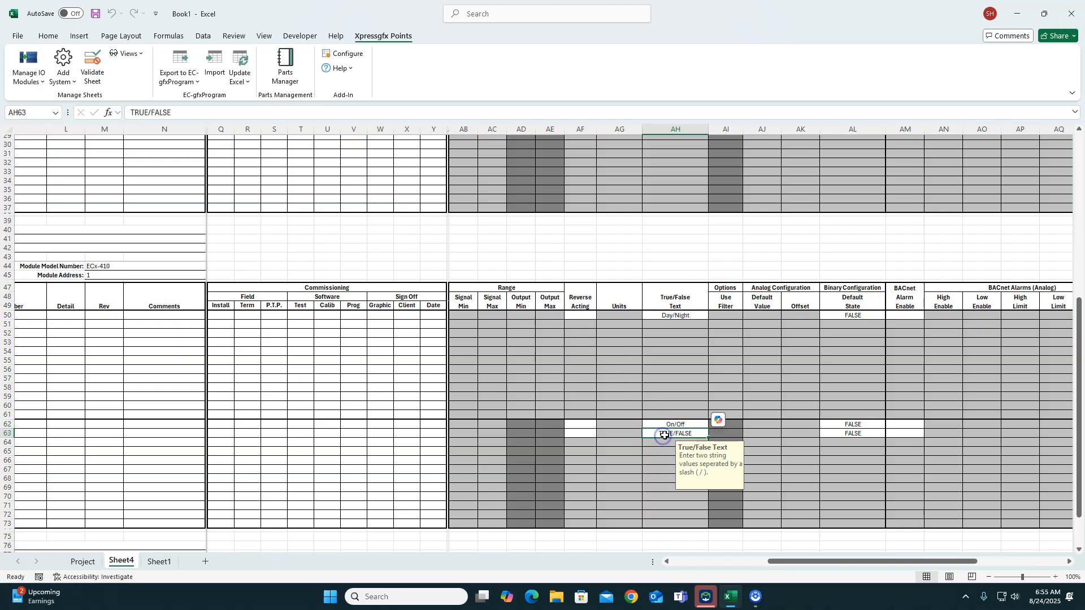
click(688, 424)
click(672, 432)
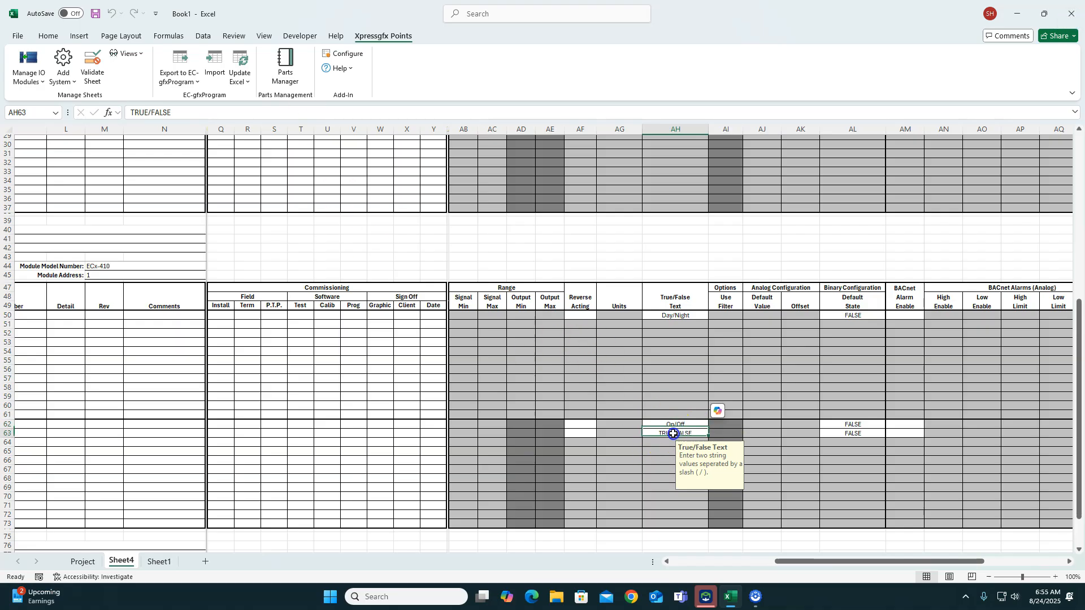
double_click(148, 114)
text(On/)
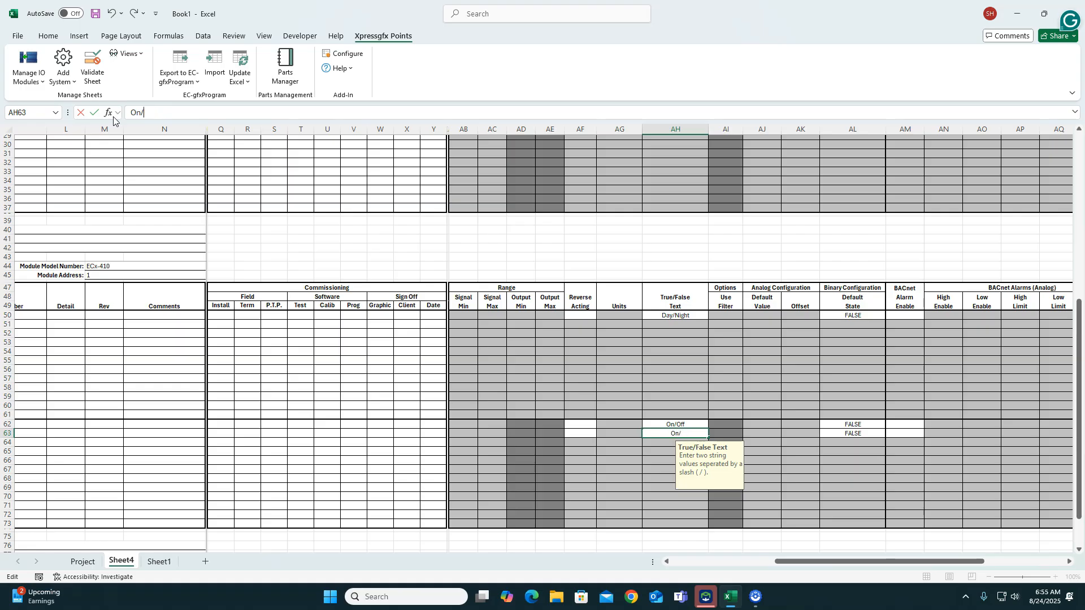
text(Off)
click(469, 424)
Step: Save the workbook as Book1.xlsx in the Downloads folder
scroll(622, 481, down, 7)
scroll(687, 463, up, 7)
drag(824, 562, 683, 543)
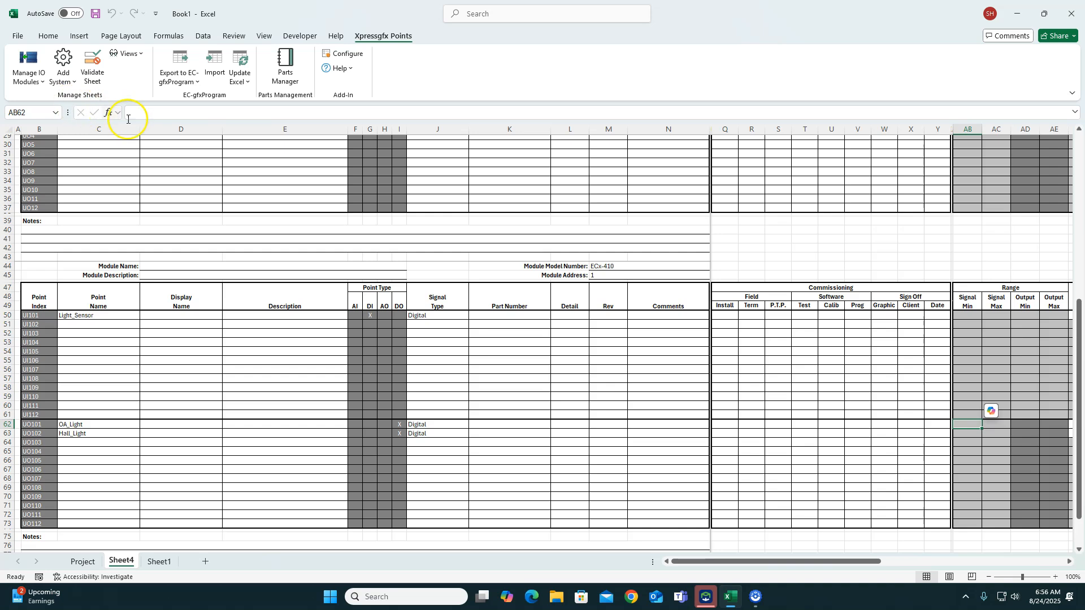
click(18, 36)
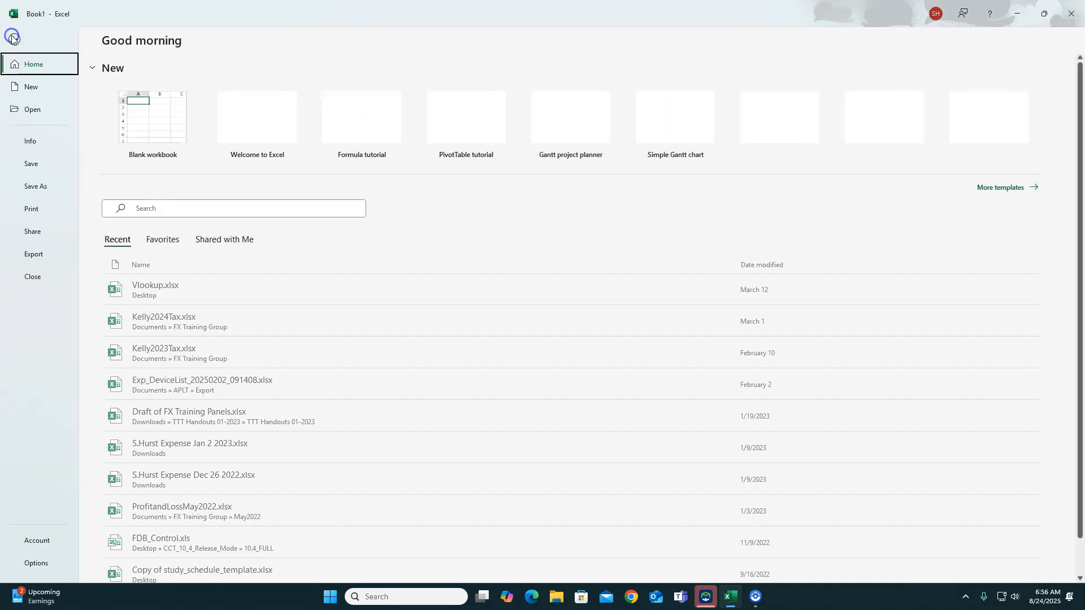
click(34, 186)
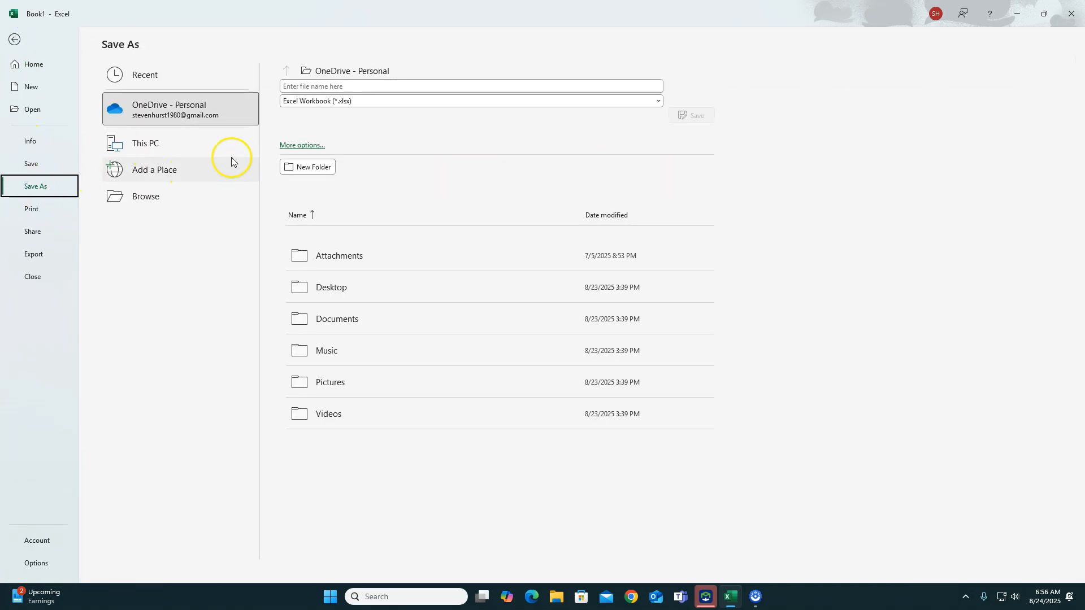
click(147, 198)
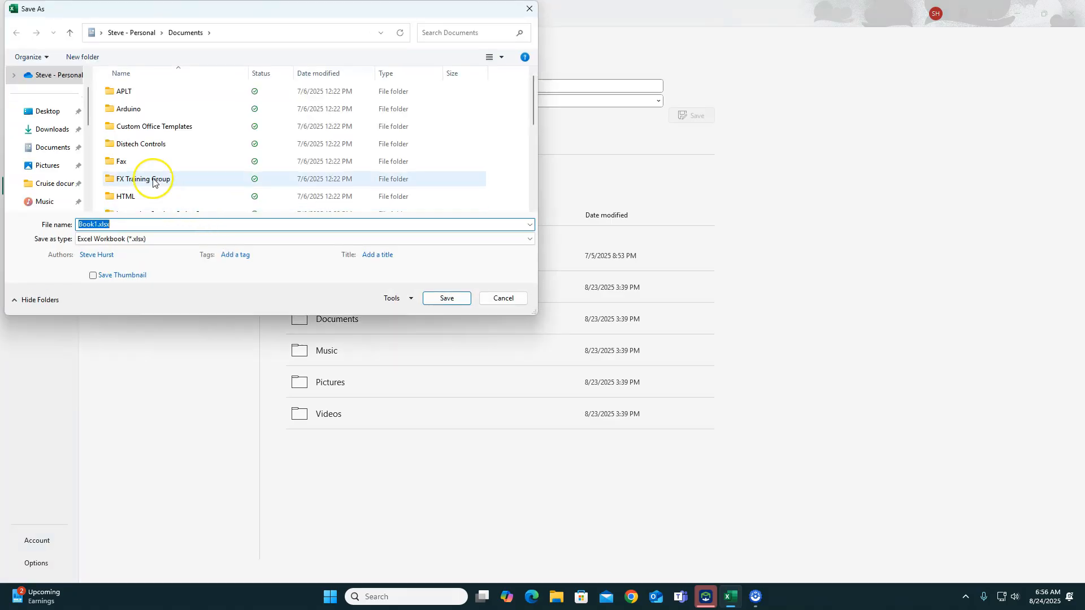
click(53, 130)
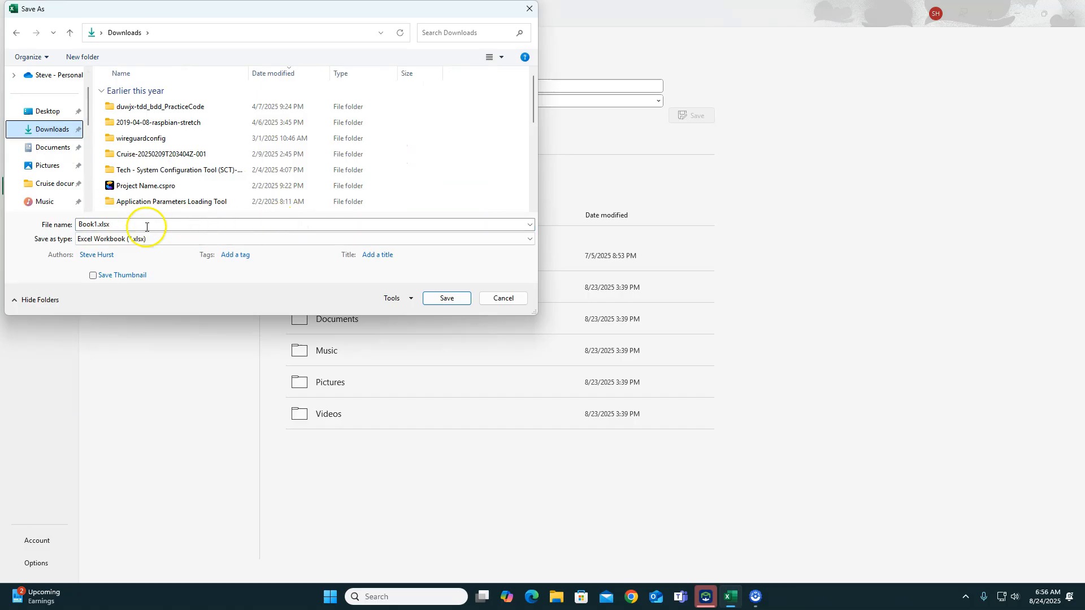
click(447, 298)
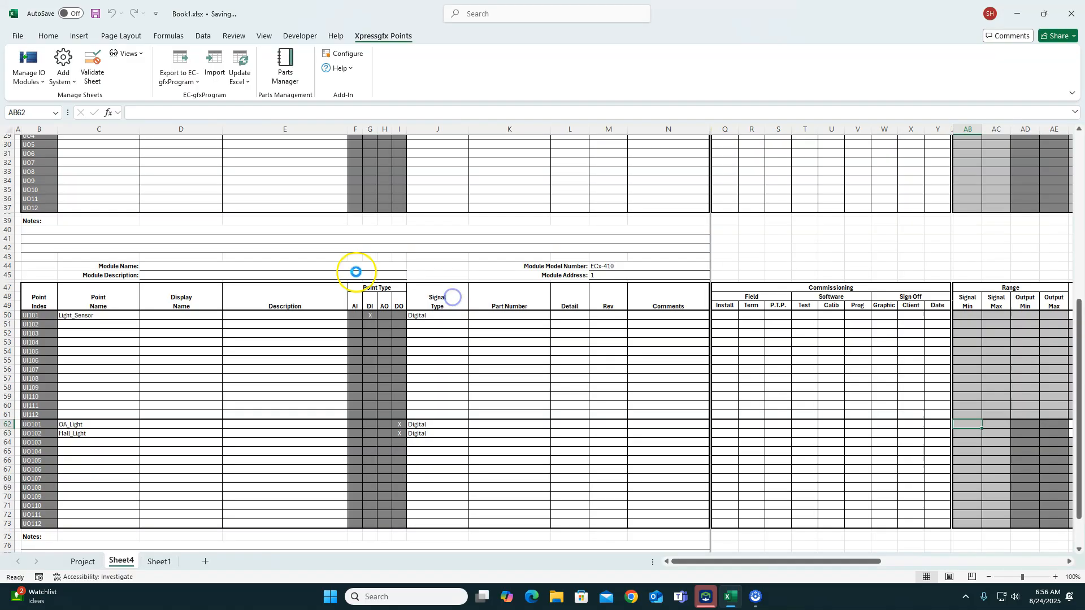
Step: Export Sheet4 to EC-gfxProgram as Sheet4.gfx and close the export dialog
click(187, 83)
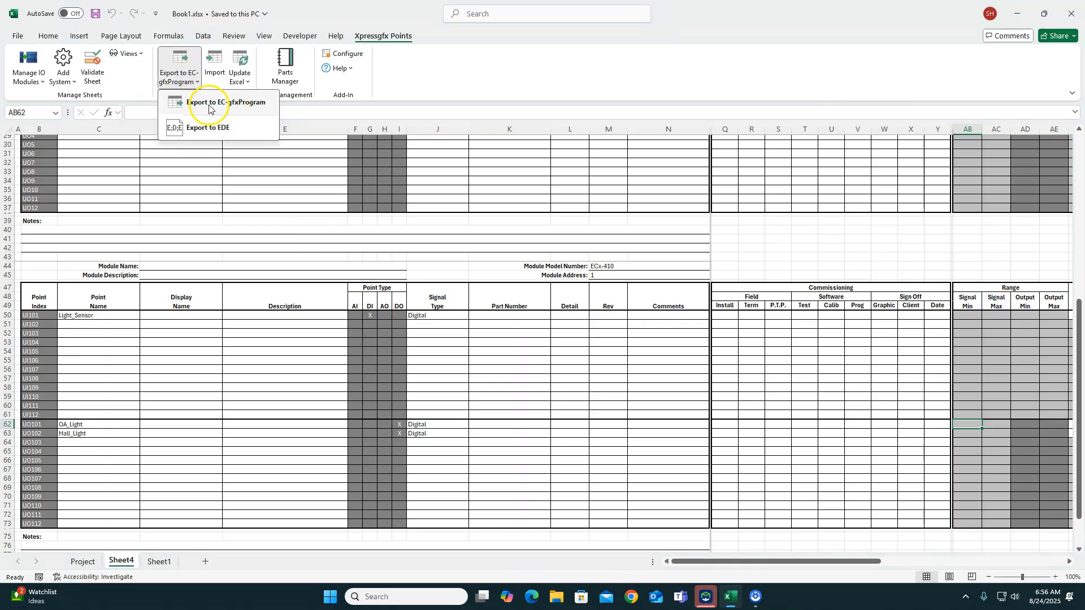
click(218, 103)
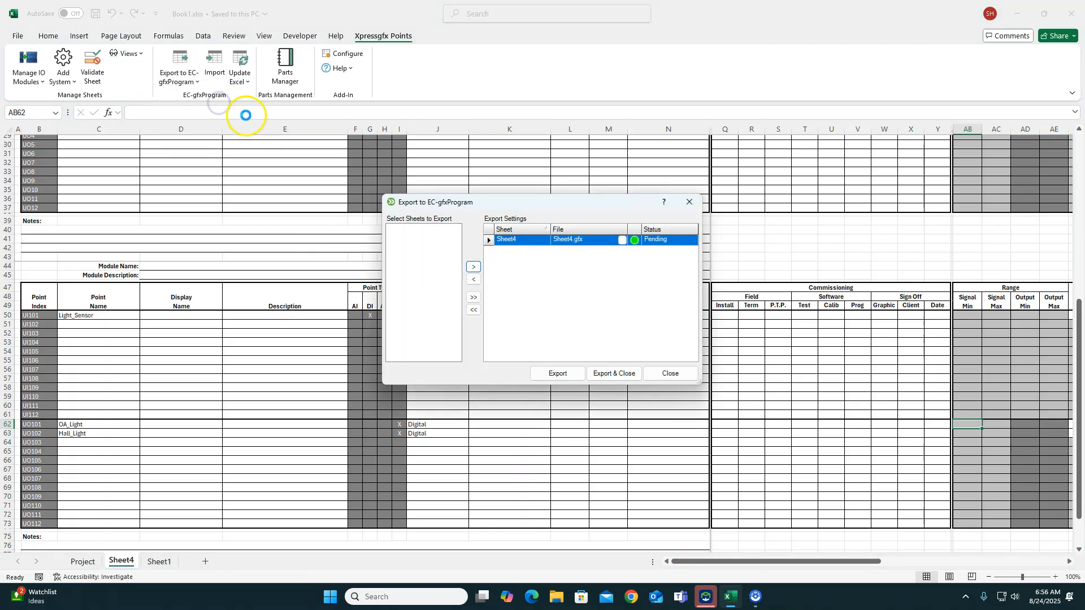
click(600, 371)
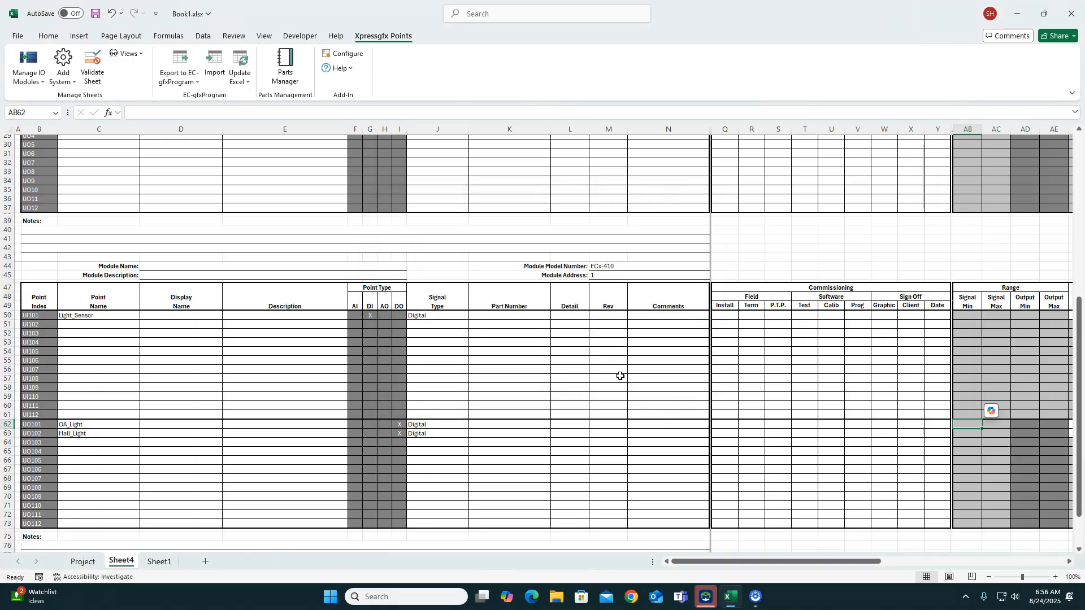
Step: Launch EC-gfxProgram from the desktop and connect to the Emulator server using the ECB-6x0 (B-AAC) device
click(1017, 14)
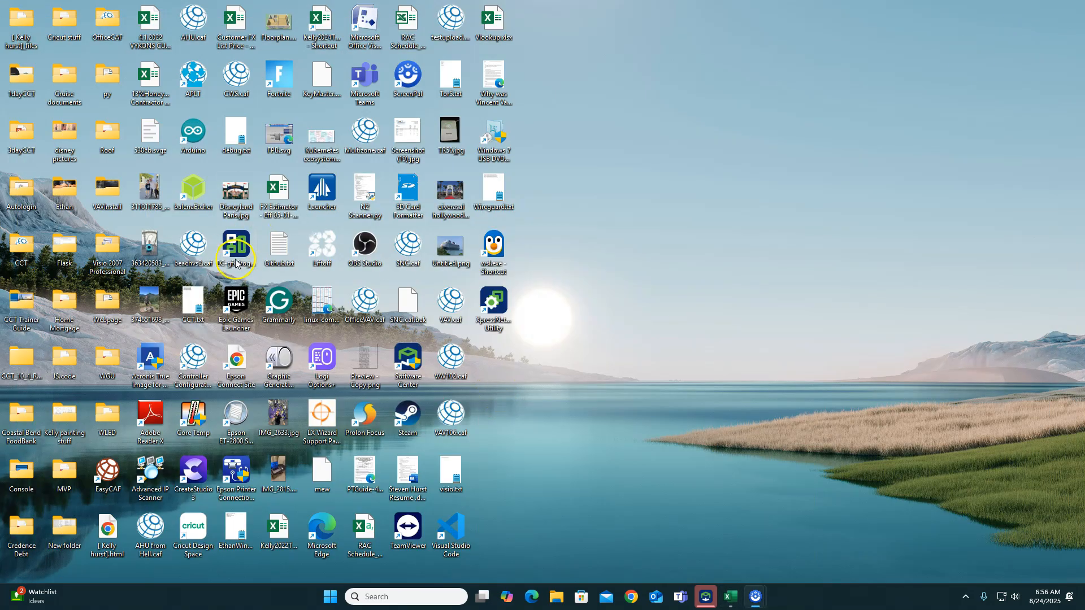
double_click(409, 266)
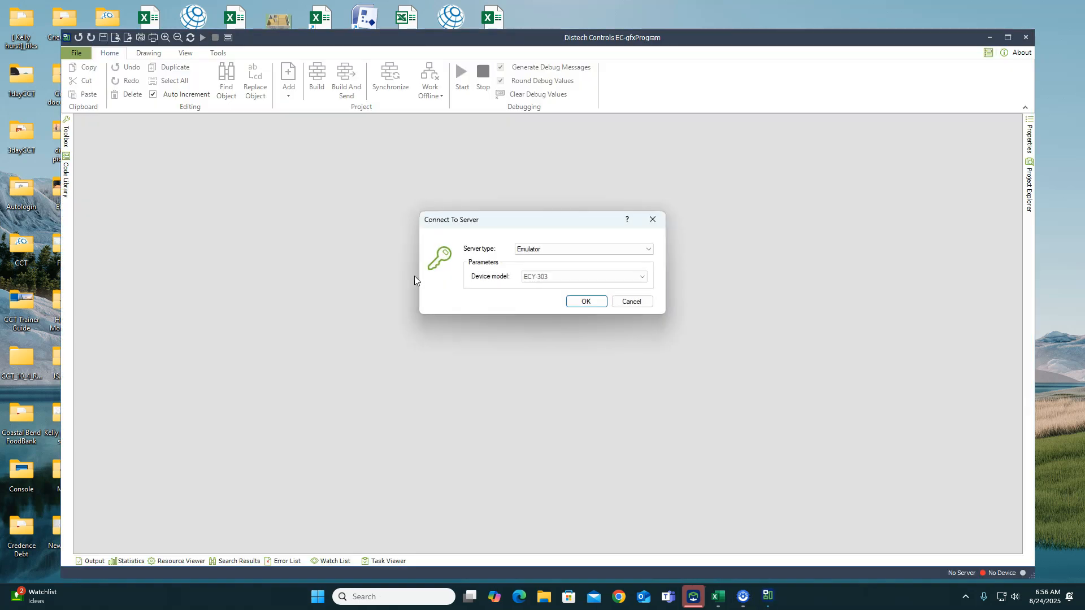
click(622, 276)
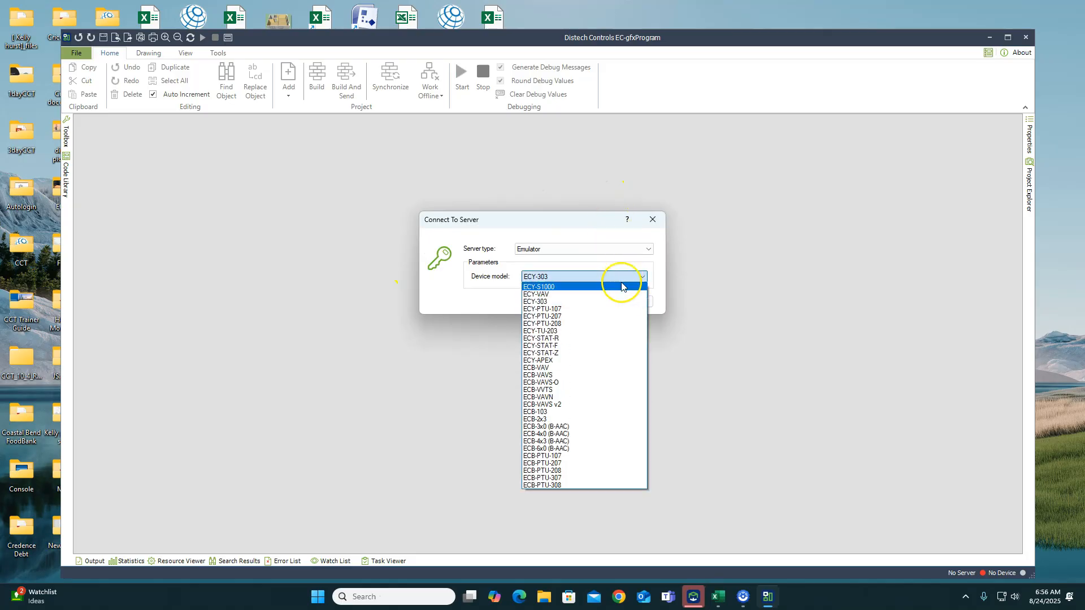
click(585, 449)
click(575, 301)
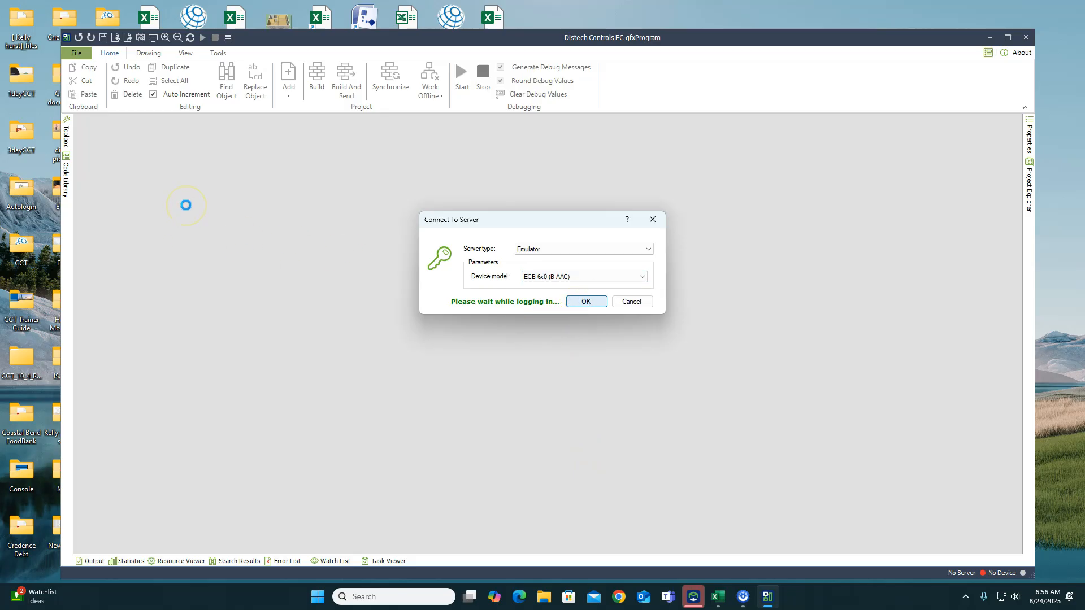
click(474, 213)
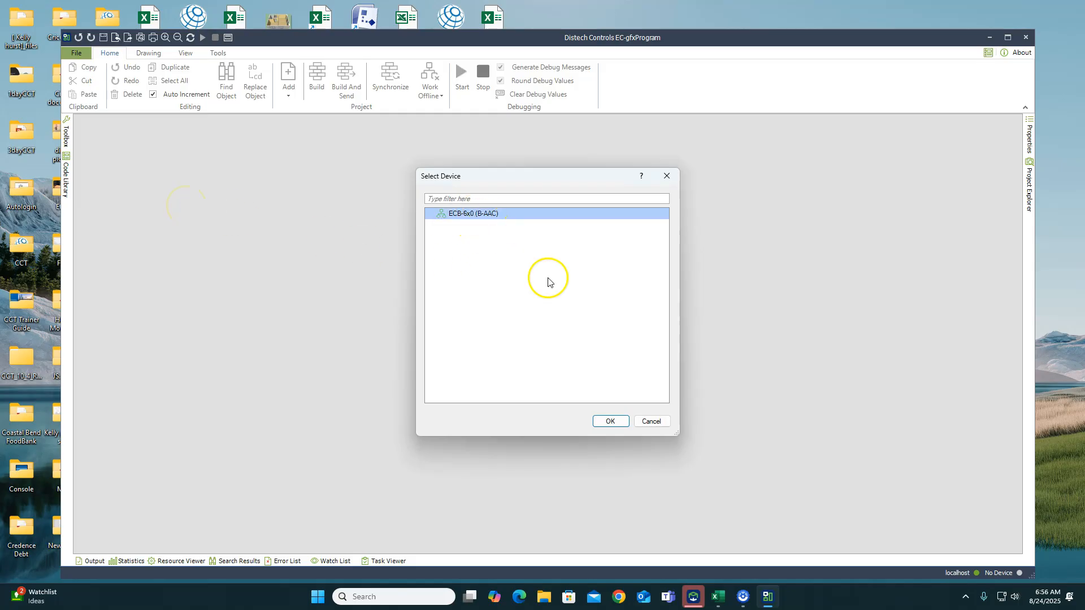
click(610, 422)
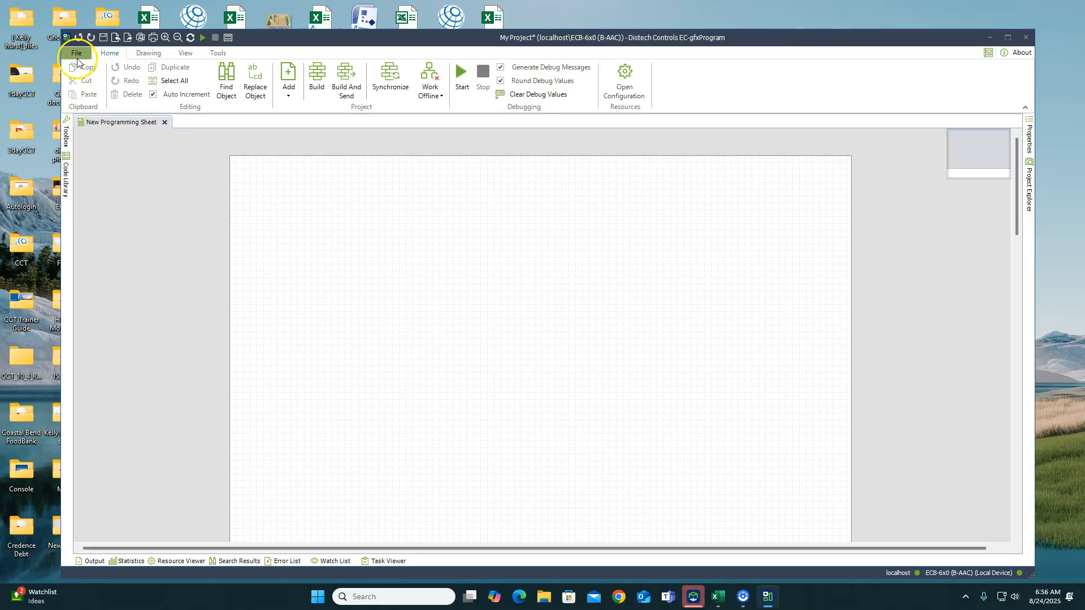
Step: Import the Sheet4.gfx project file from the Downloads folder without saving the current project
click(77, 54)
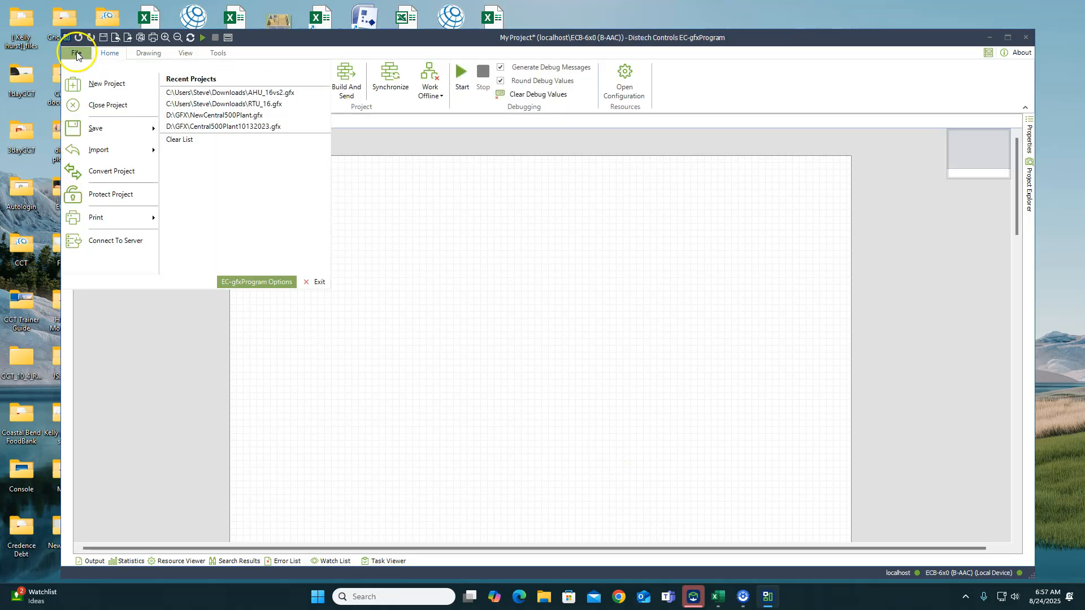
click(98, 150)
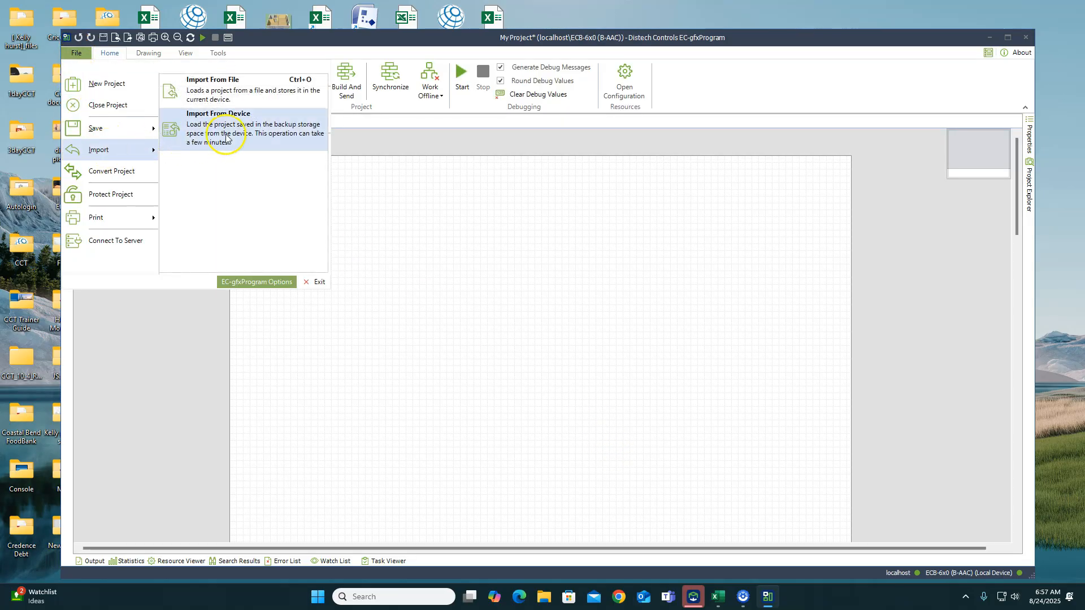
click(236, 95)
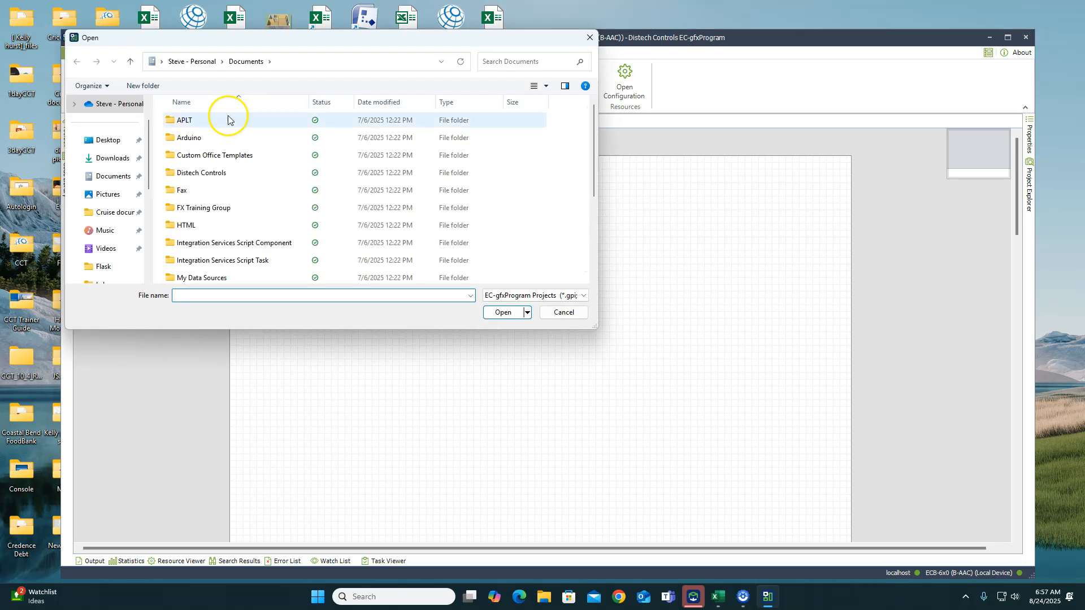
click(121, 162)
click(217, 136)
click(503, 312)
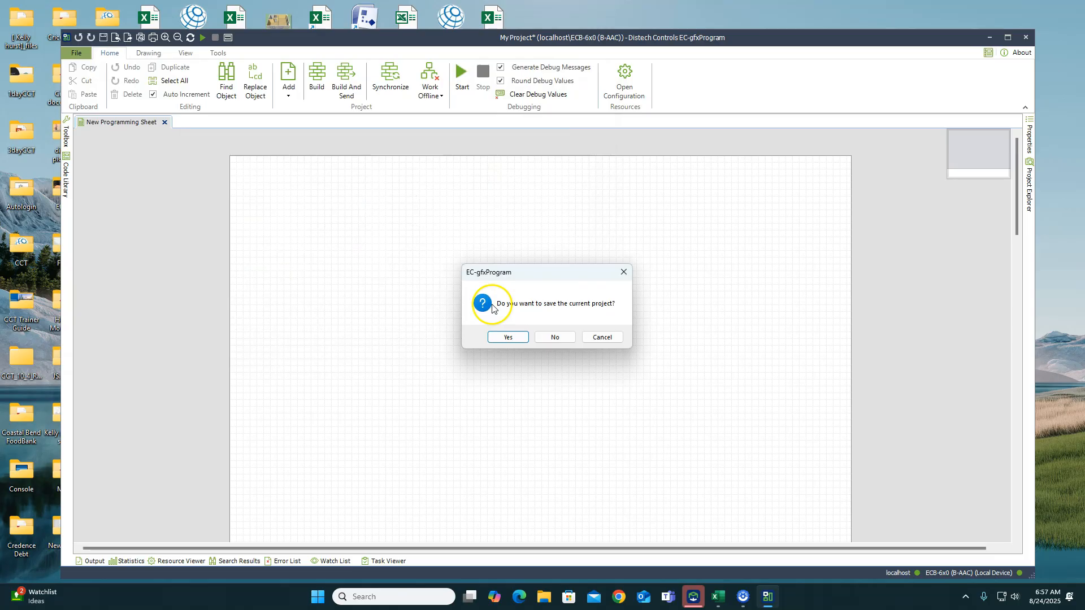
click(562, 337)
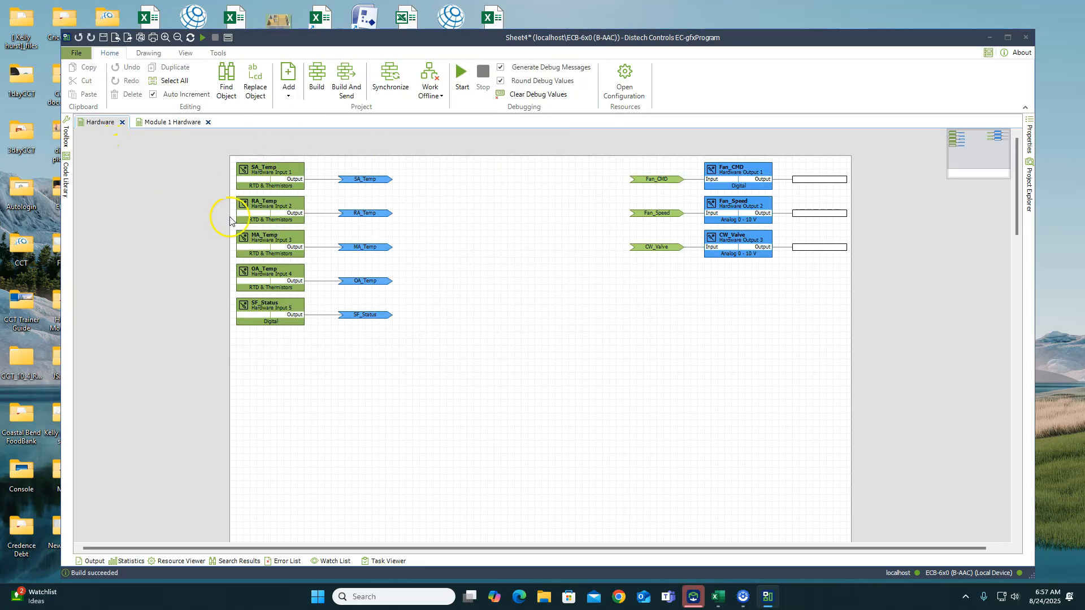
Step: Cut all the light input and output blocks from the Module 1 Hardware sheet and paste them below the points on the Hardware sheet
click(161, 122)
click(99, 122)
click(154, 122)
drag(247, 288, 840, 163)
right_click(286, 177)
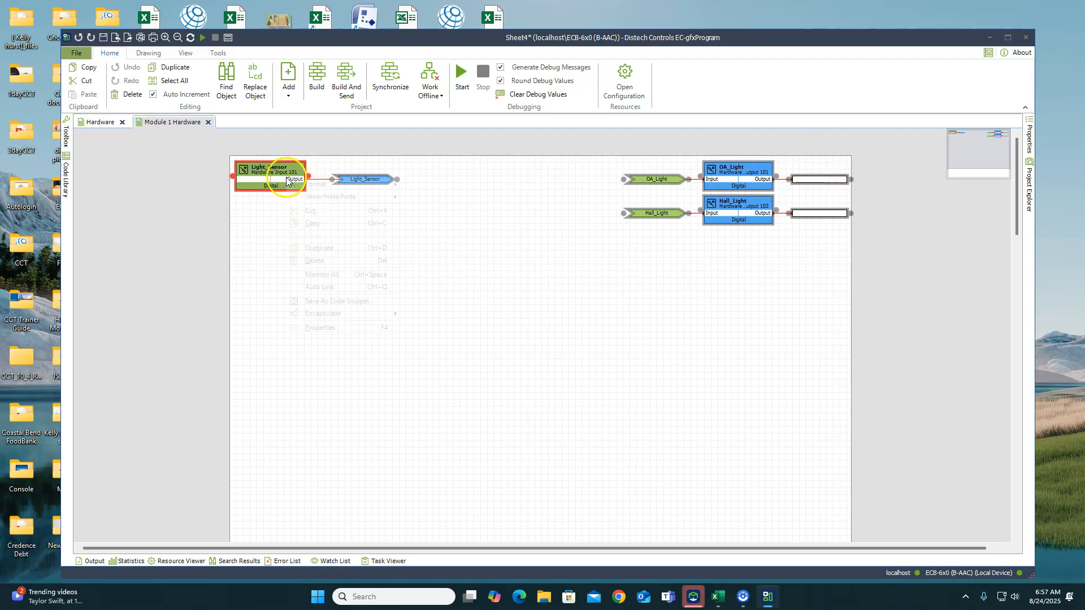
click(328, 223)
click(100, 121)
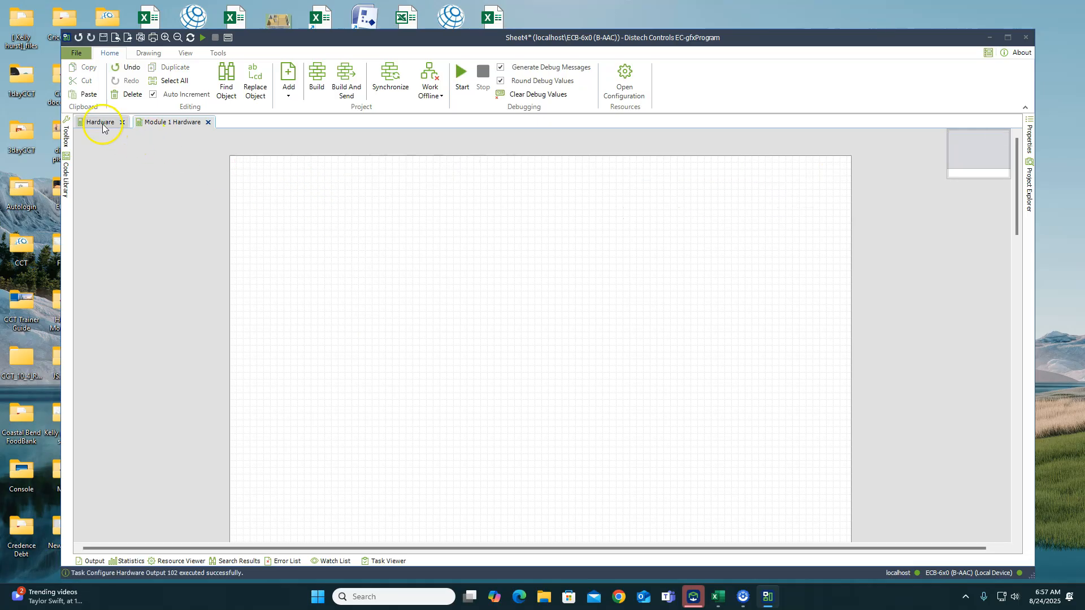
right_click(338, 400)
click(361, 425)
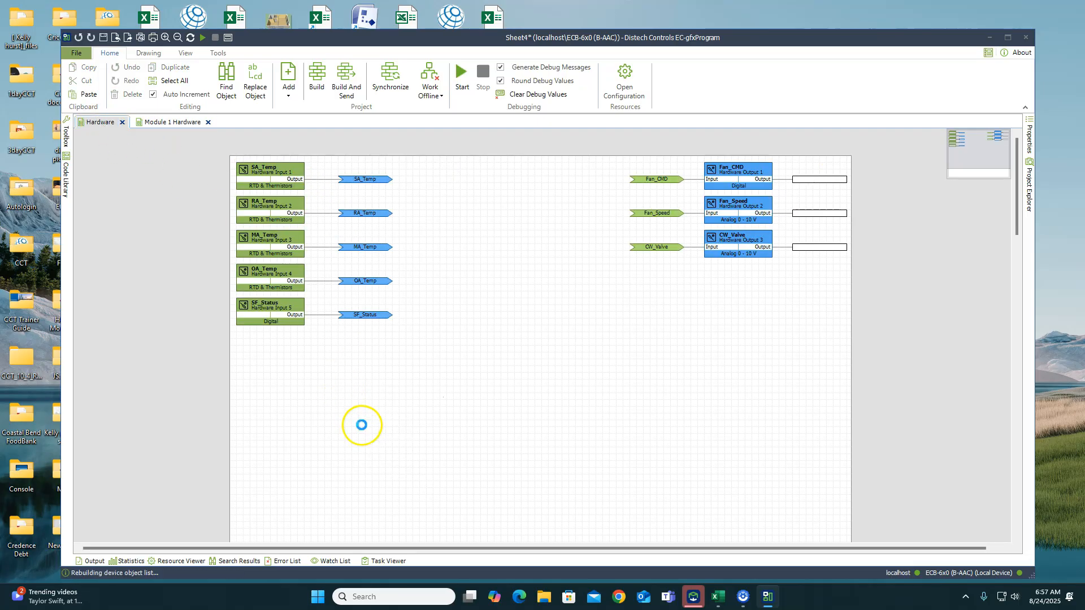
Step: Align the pasted Light_Sensor, OA_Light and Hall_Light blocks with the columns above and close the Module 1 Hardware sheet
drag(295, 329, 279, 412)
click(365, 417)
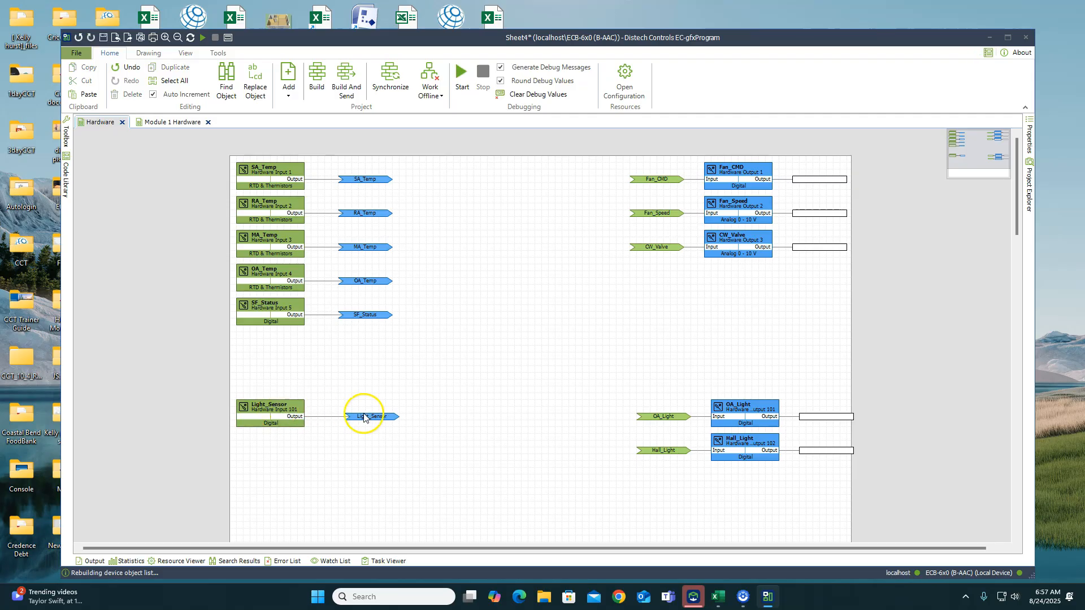
drag(610, 378, 809, 508)
drag(758, 448, 751, 447)
click(625, 346)
click(365, 417)
drag(373, 415, 368, 414)
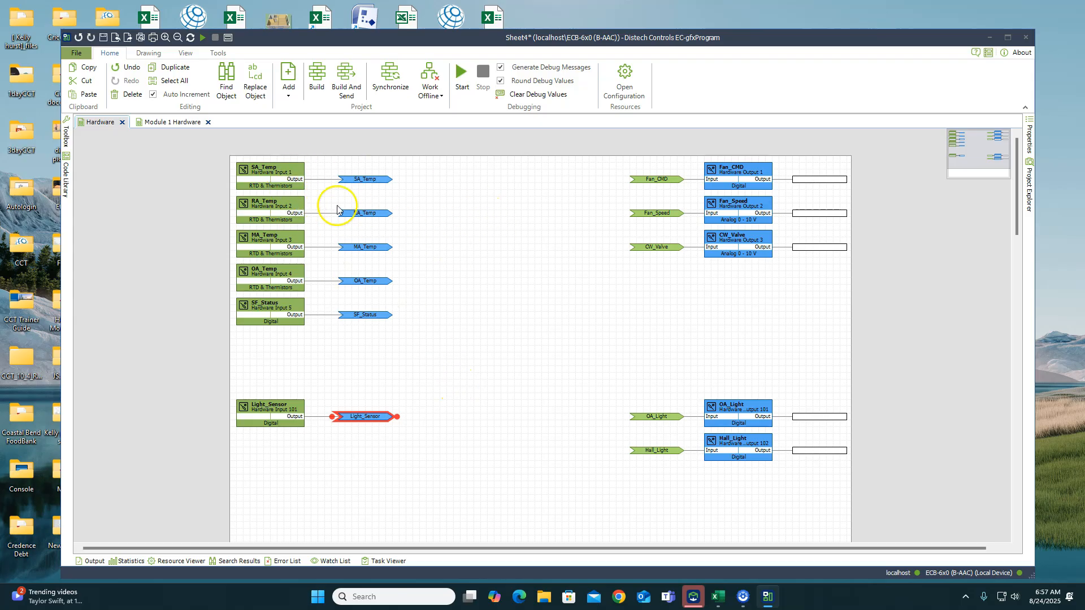
right_click(177, 125)
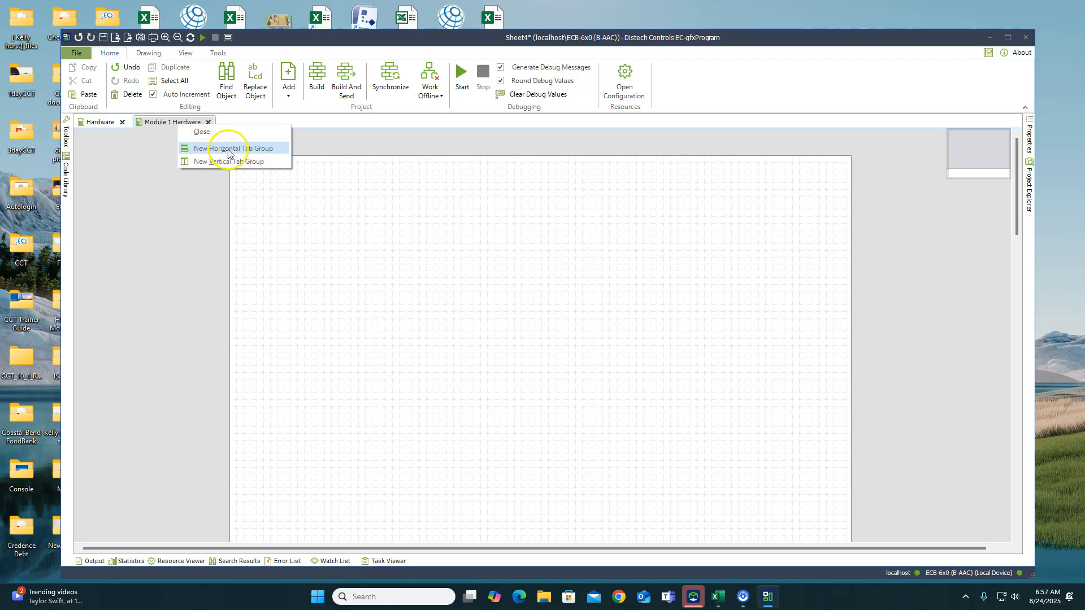
click(207, 130)
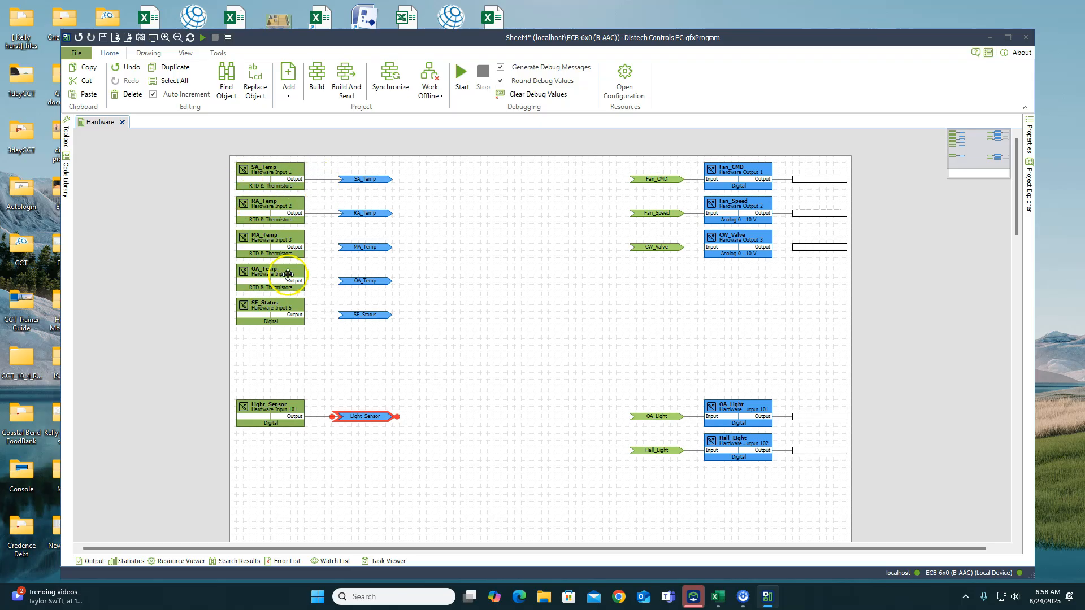
Step: Check the resource configuration of the SA_Temp input and the default value options of the SF_Status input
double_click(280, 176)
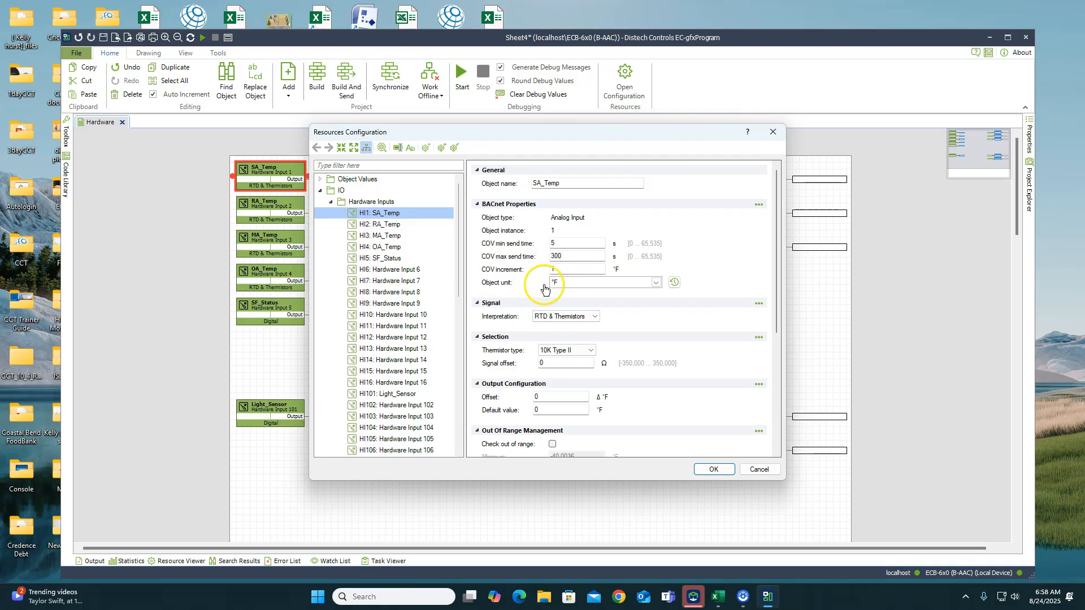
click(769, 133)
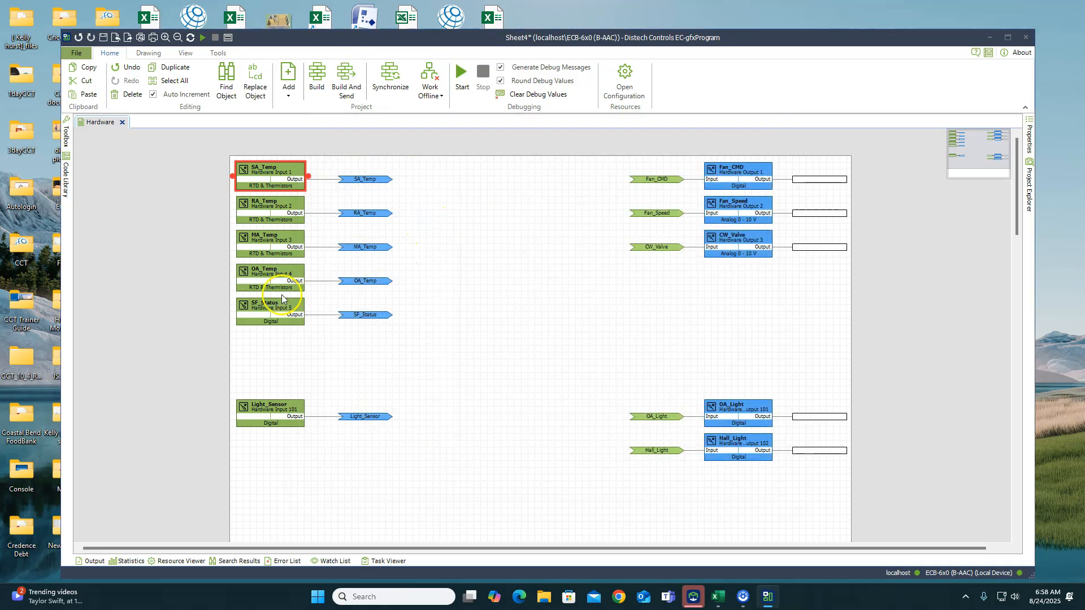
double_click(281, 317)
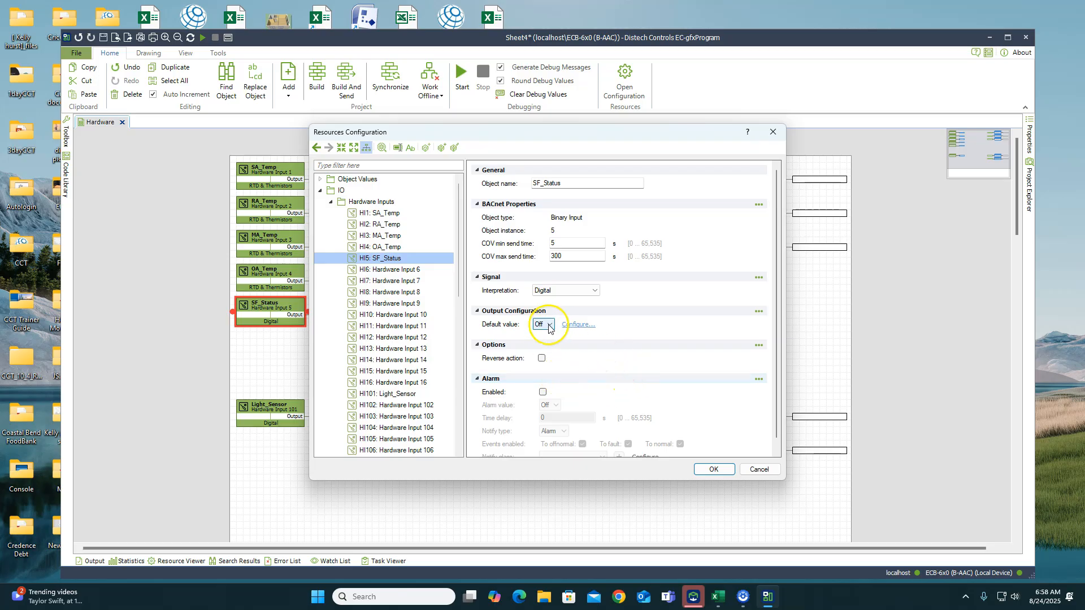
click(540, 334)
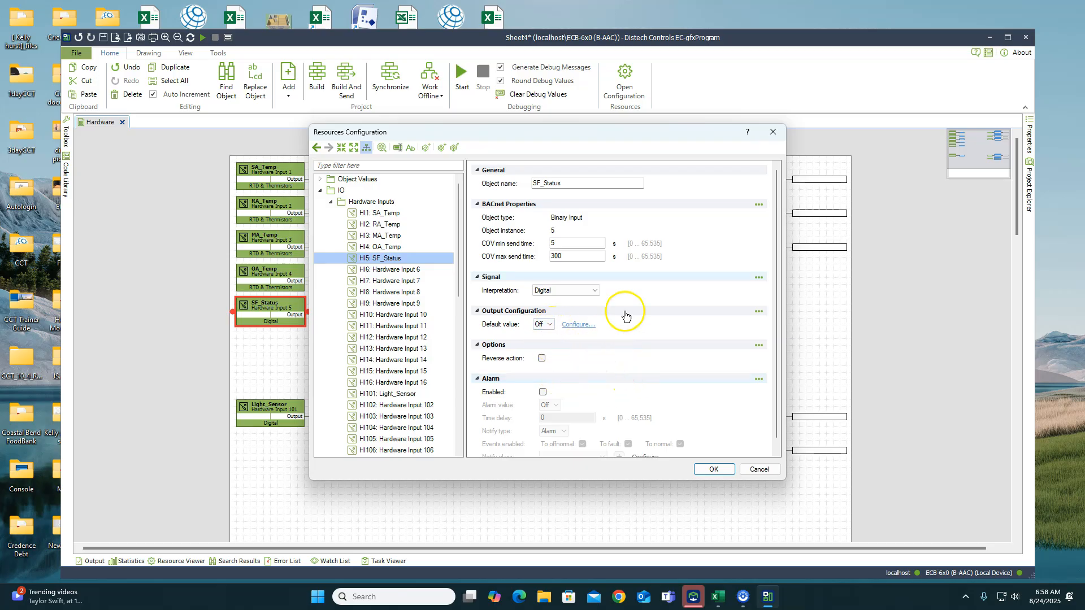
click(772, 132)
Step: Check the default value options in the Light_Sensor input's resource configuration, keep Night selected, and close the dialog
double_click(279, 408)
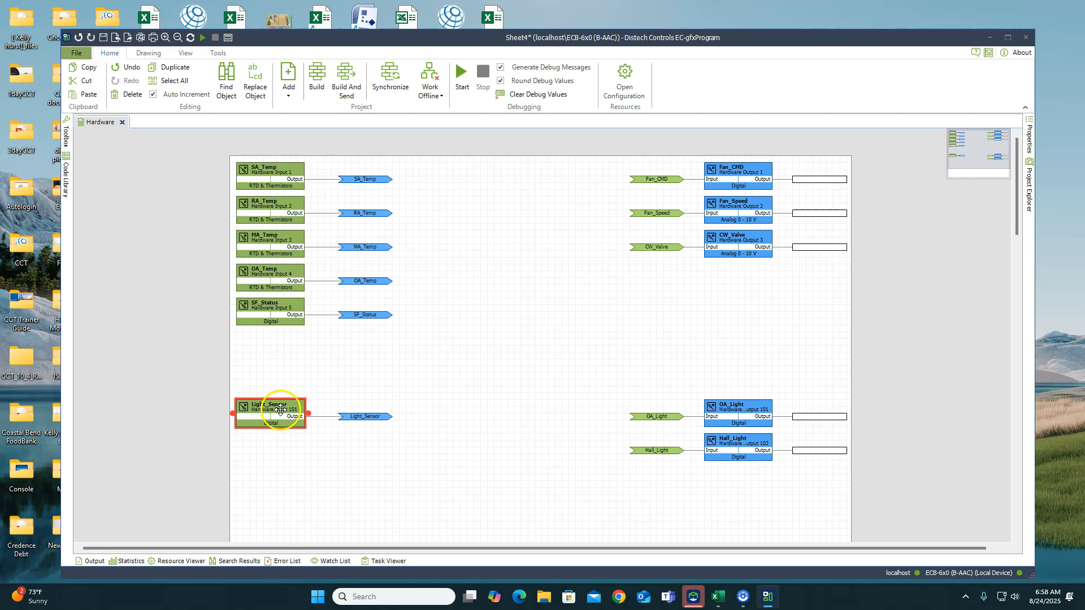
click(546, 324)
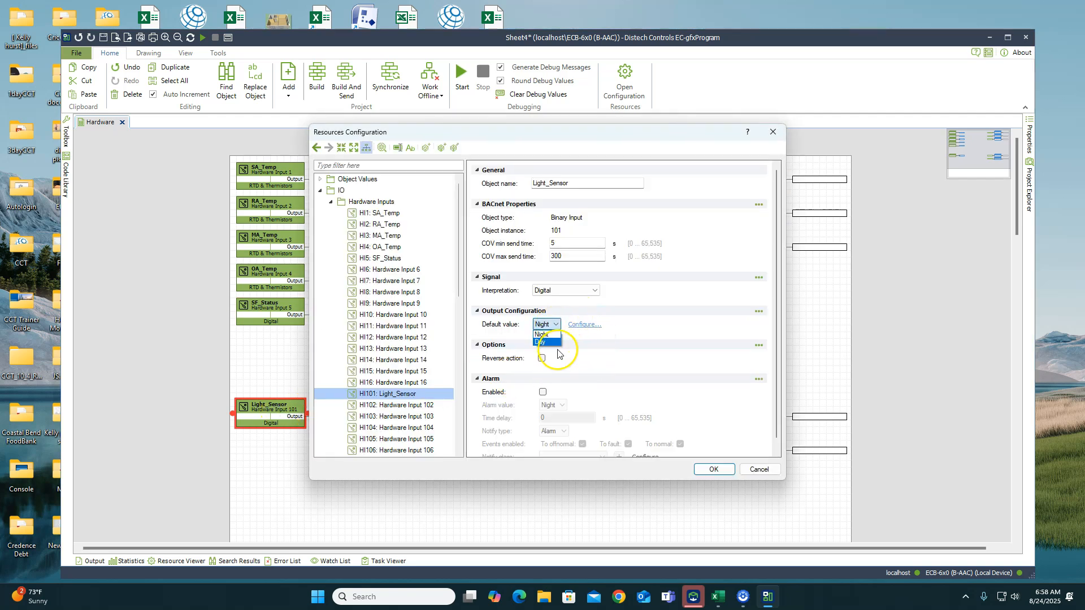
click(551, 334)
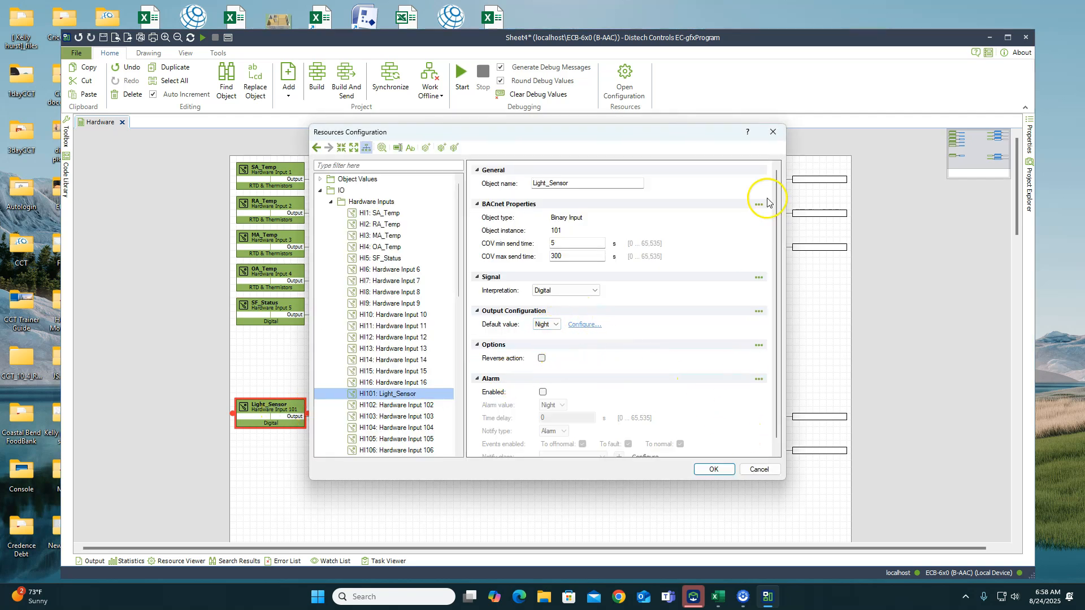
click(714, 470)
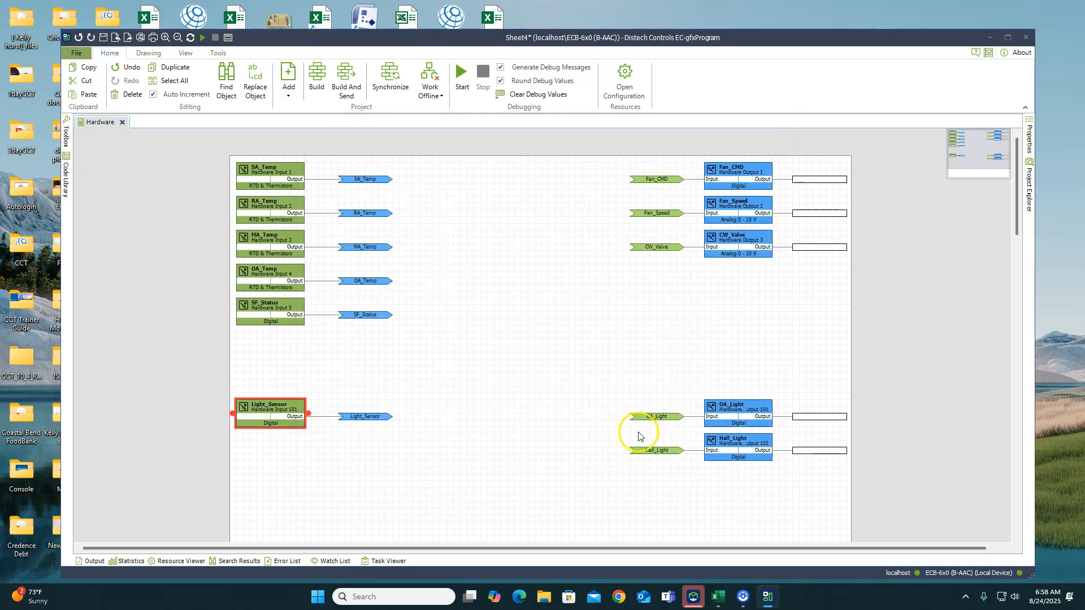